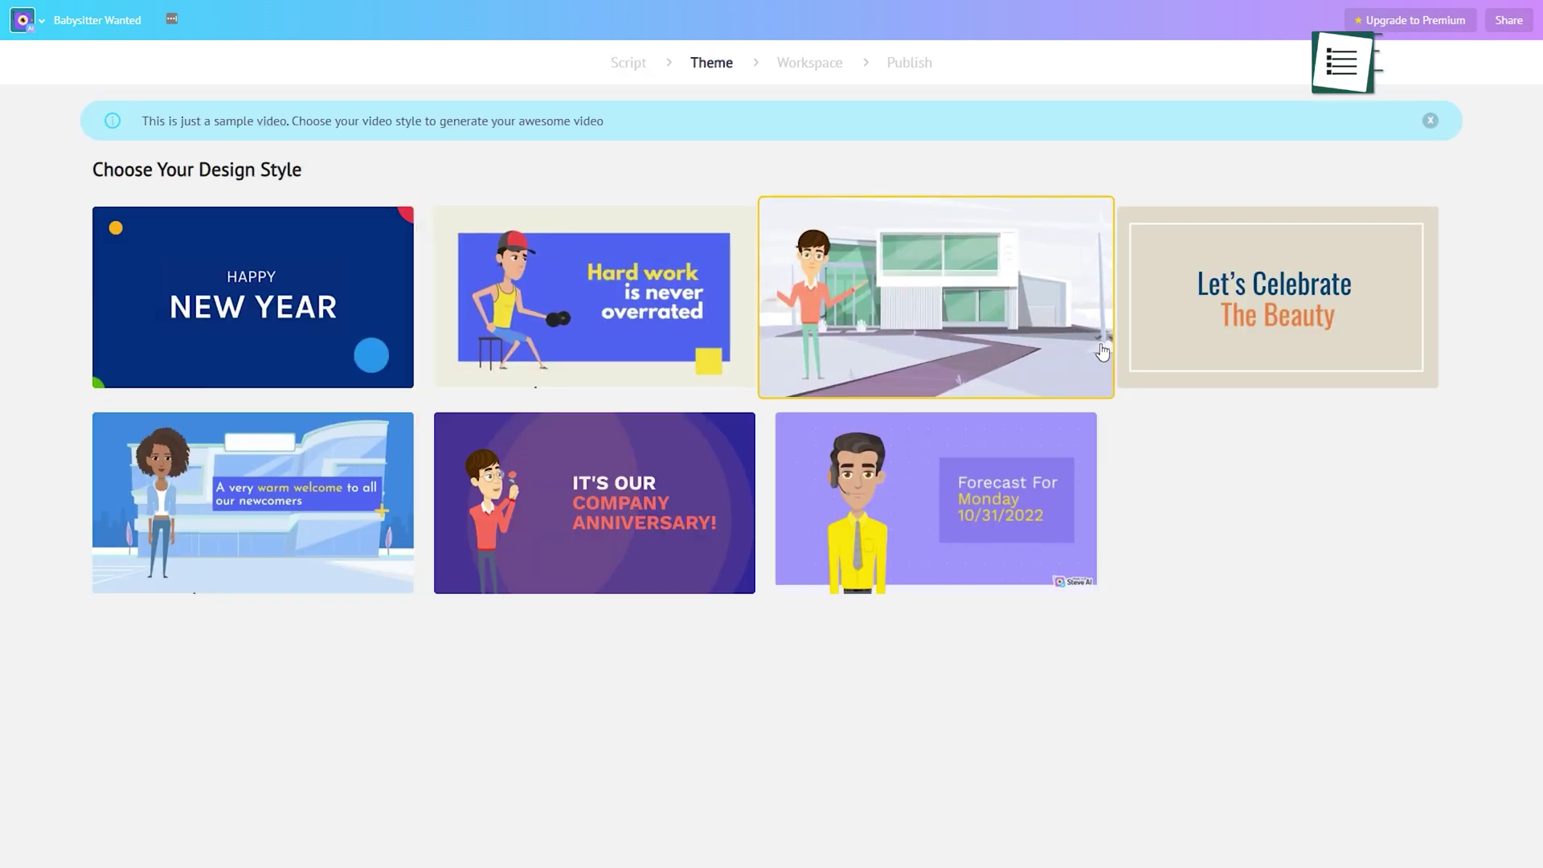
Preview the design styles, then enter a CNN article link in the dashboard's Blog to Live video field
mouse_move(1225, 361)
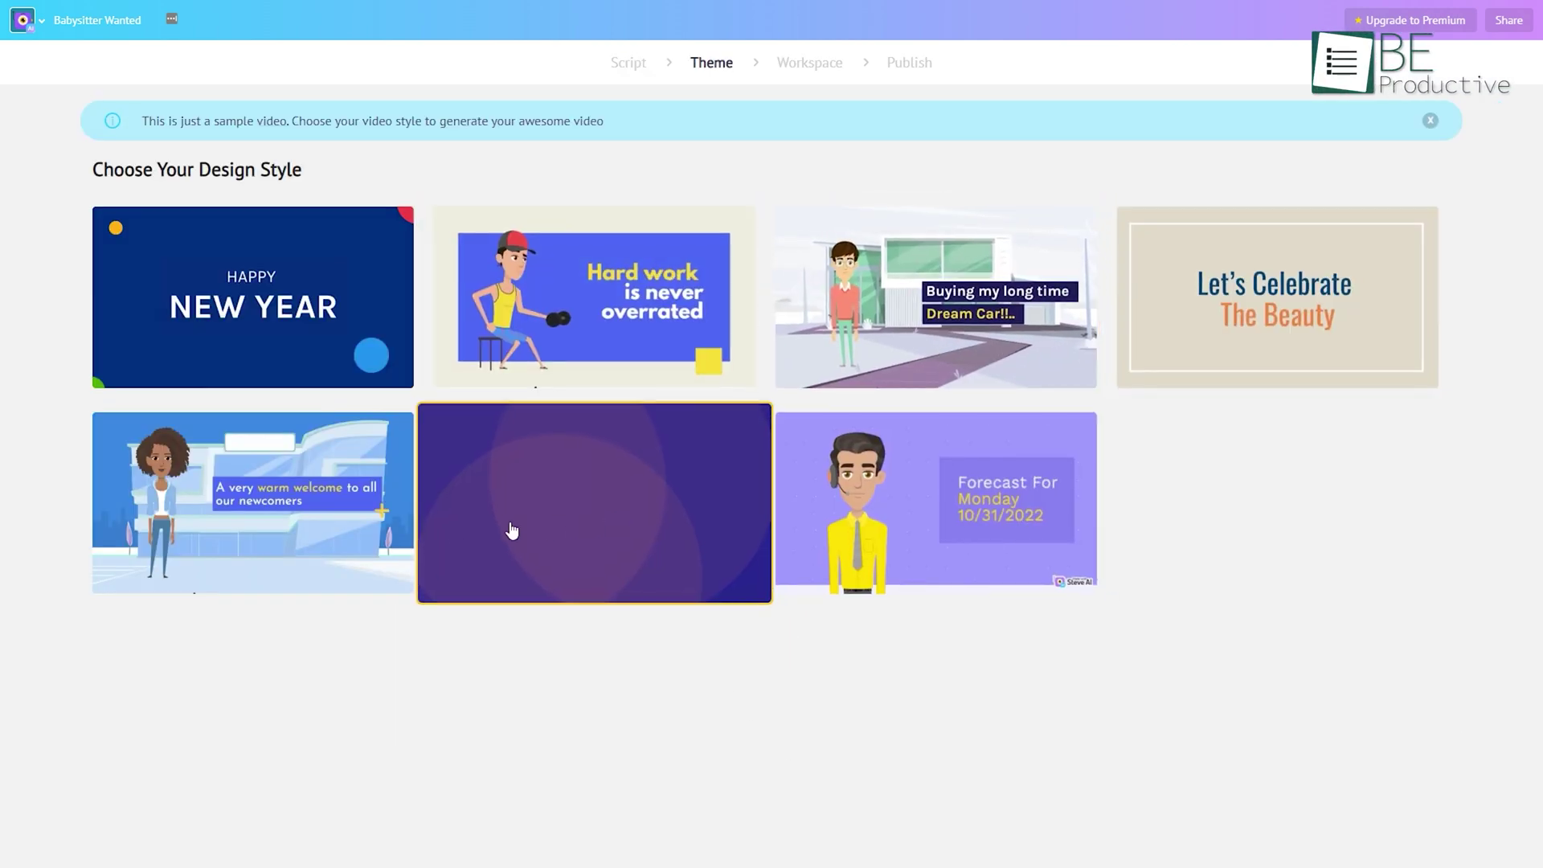
mouse_move(329, 527)
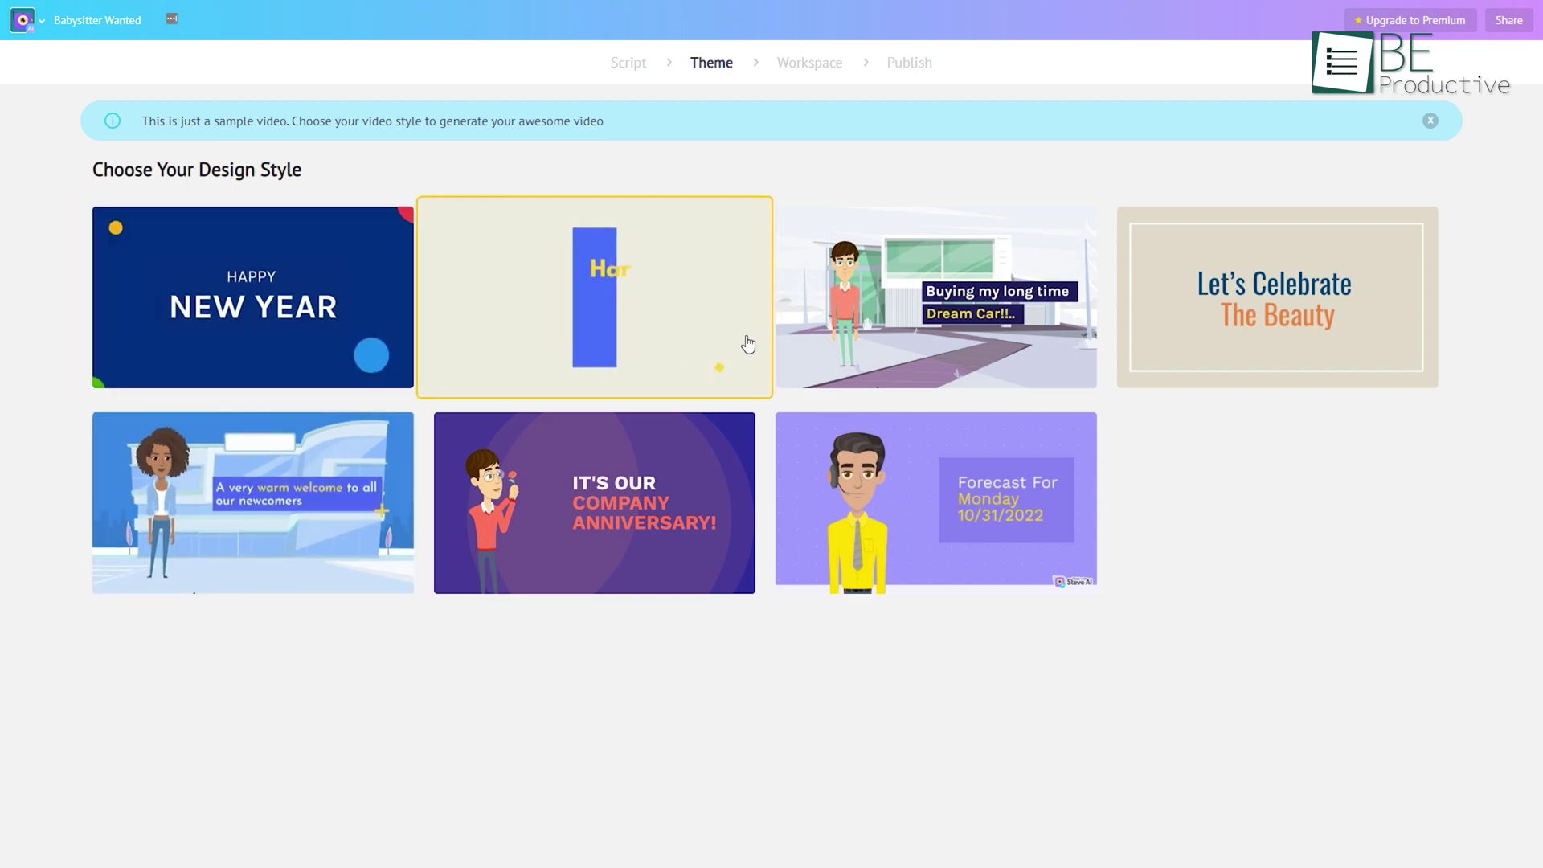
mouse_move(922, 344)
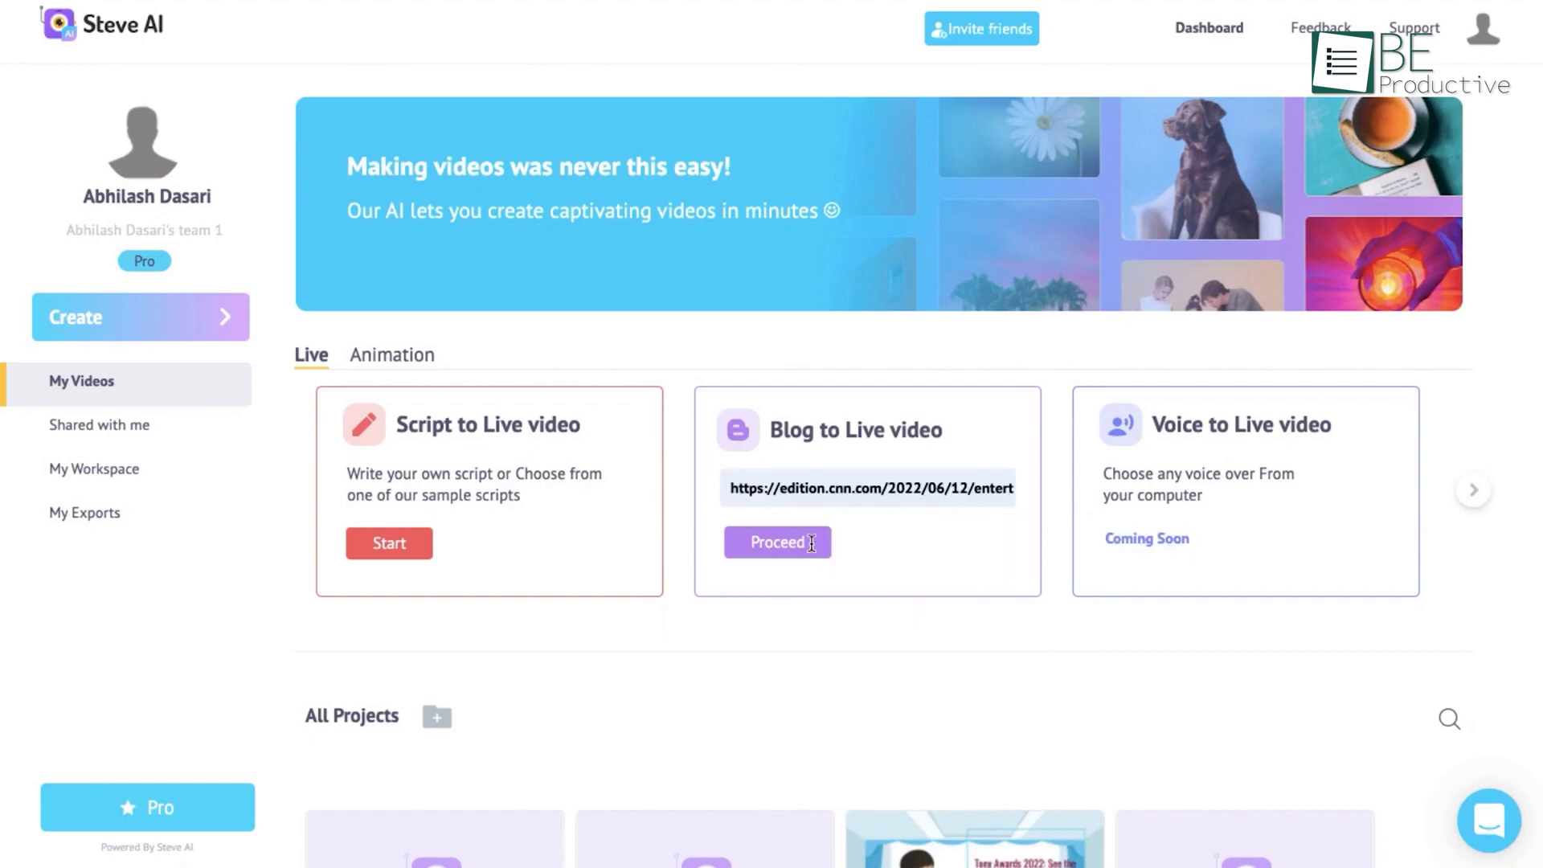
Convert the Tony Awards article into video content and scroll through the AI-generated summary
click(811, 545)
scroll(514, 488, down, 3)
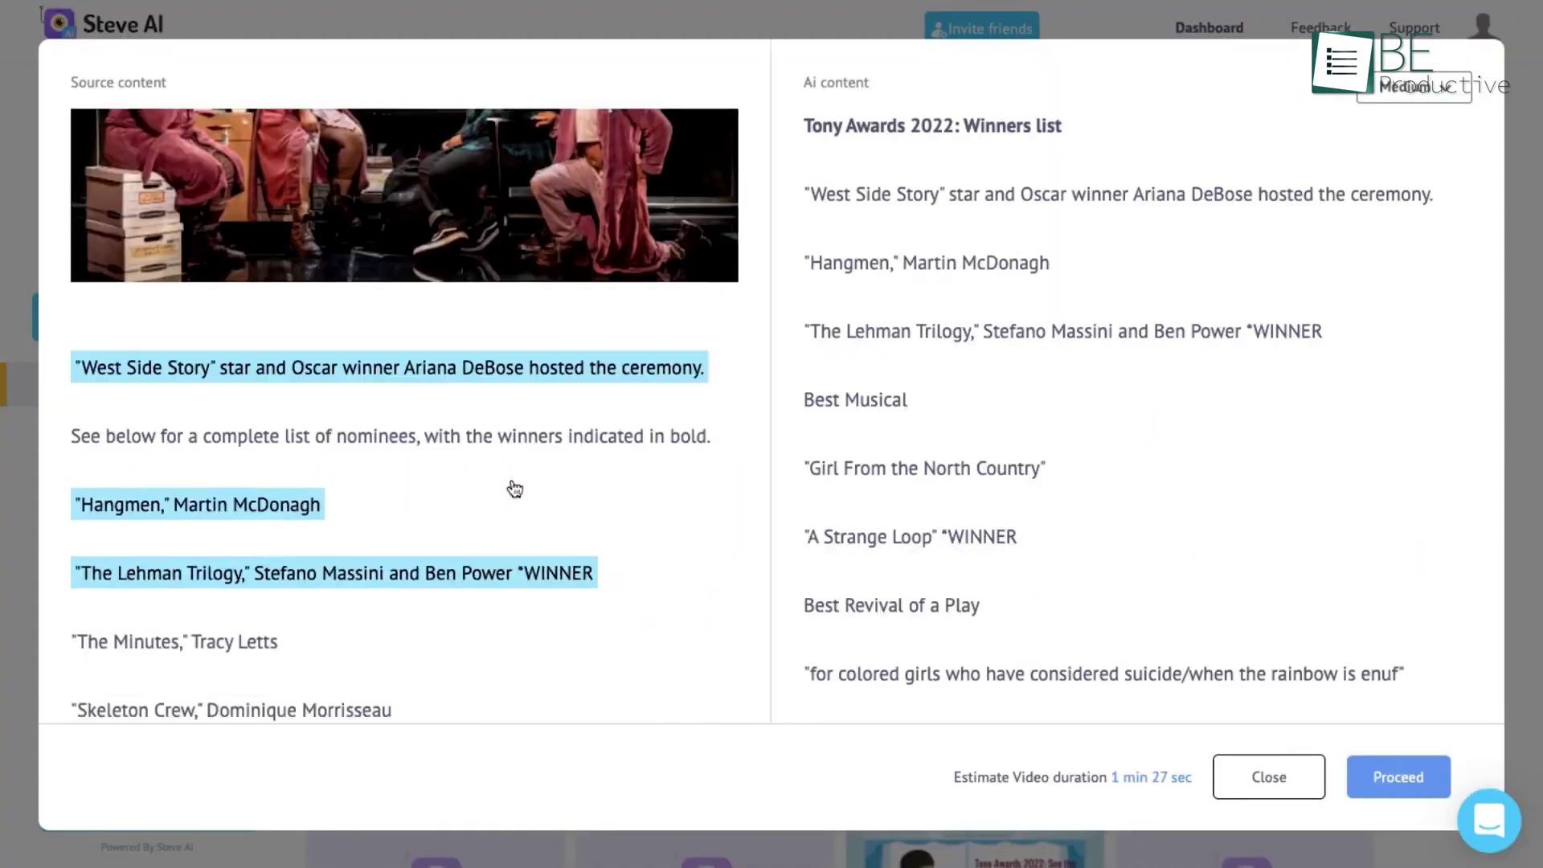
scroll(515, 488, down, 1)
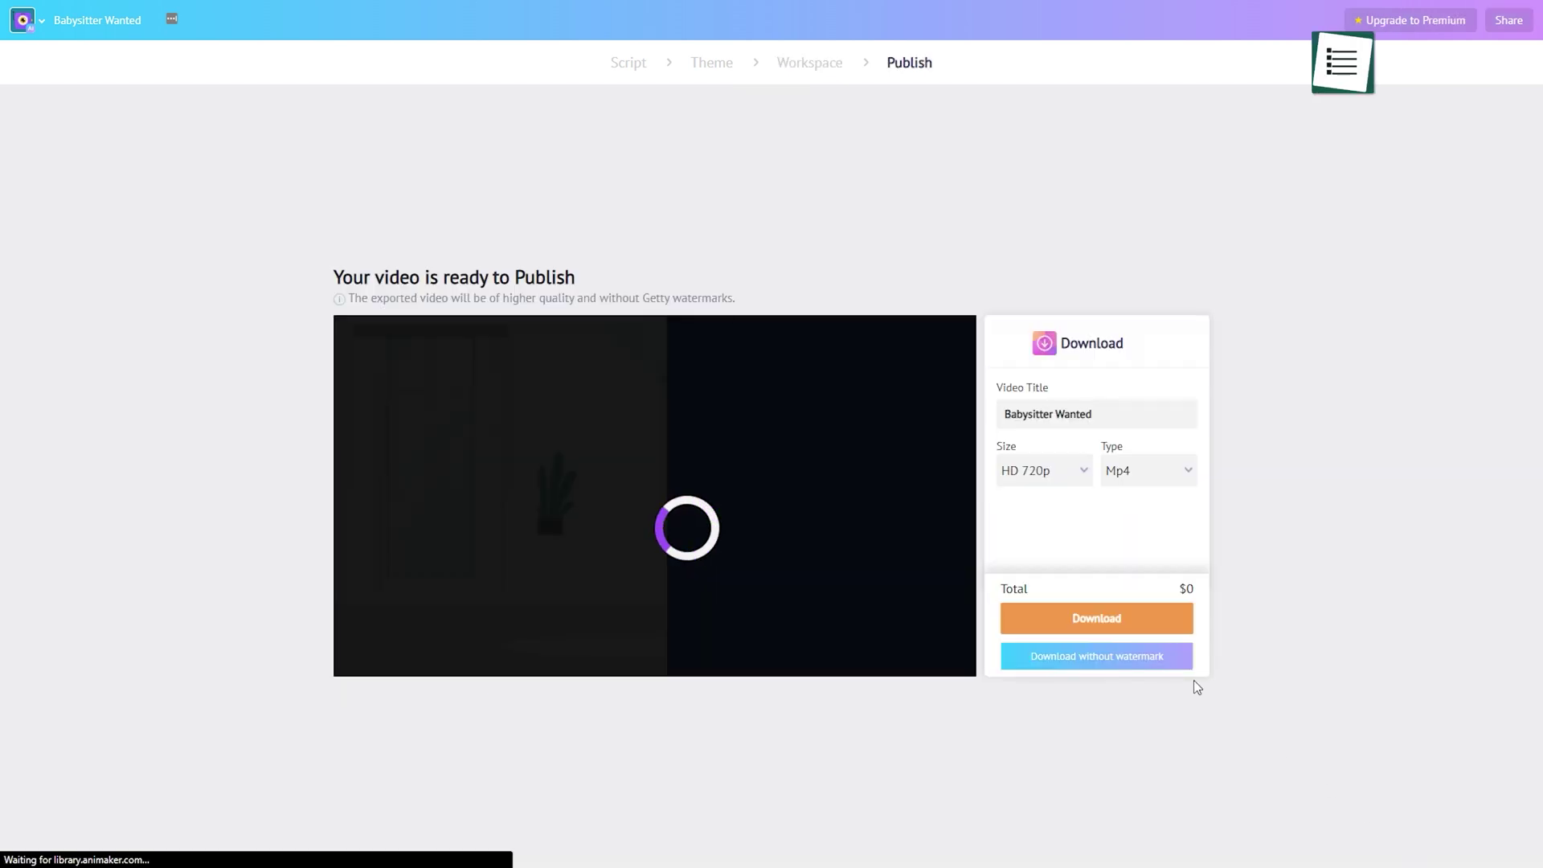
Choose Full HD 1080p as the export size for the Babysitter Wanted video
click(1071, 487)
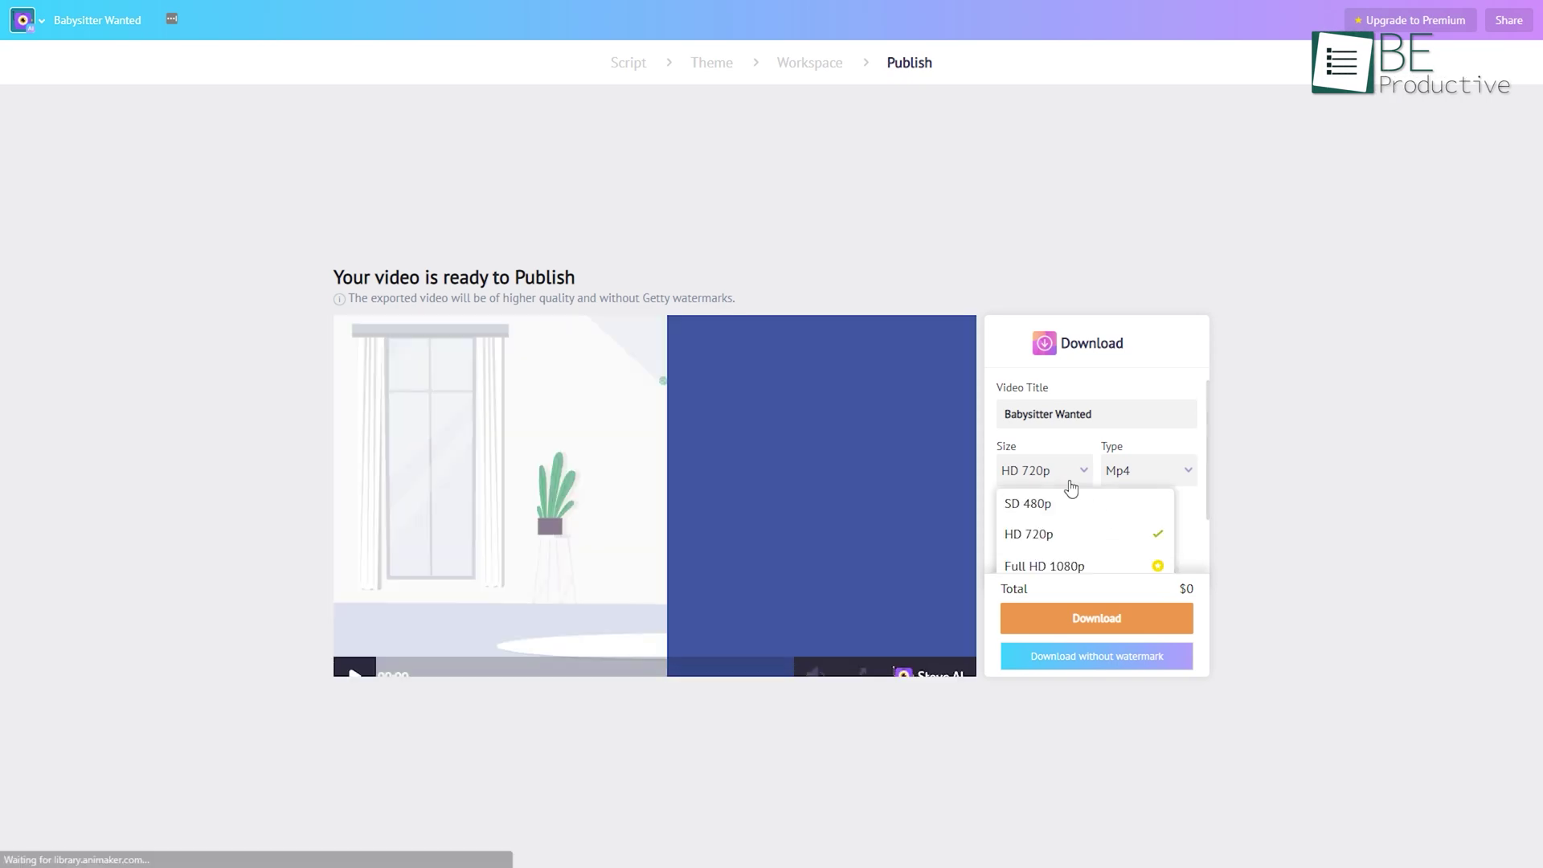
click(1095, 564)
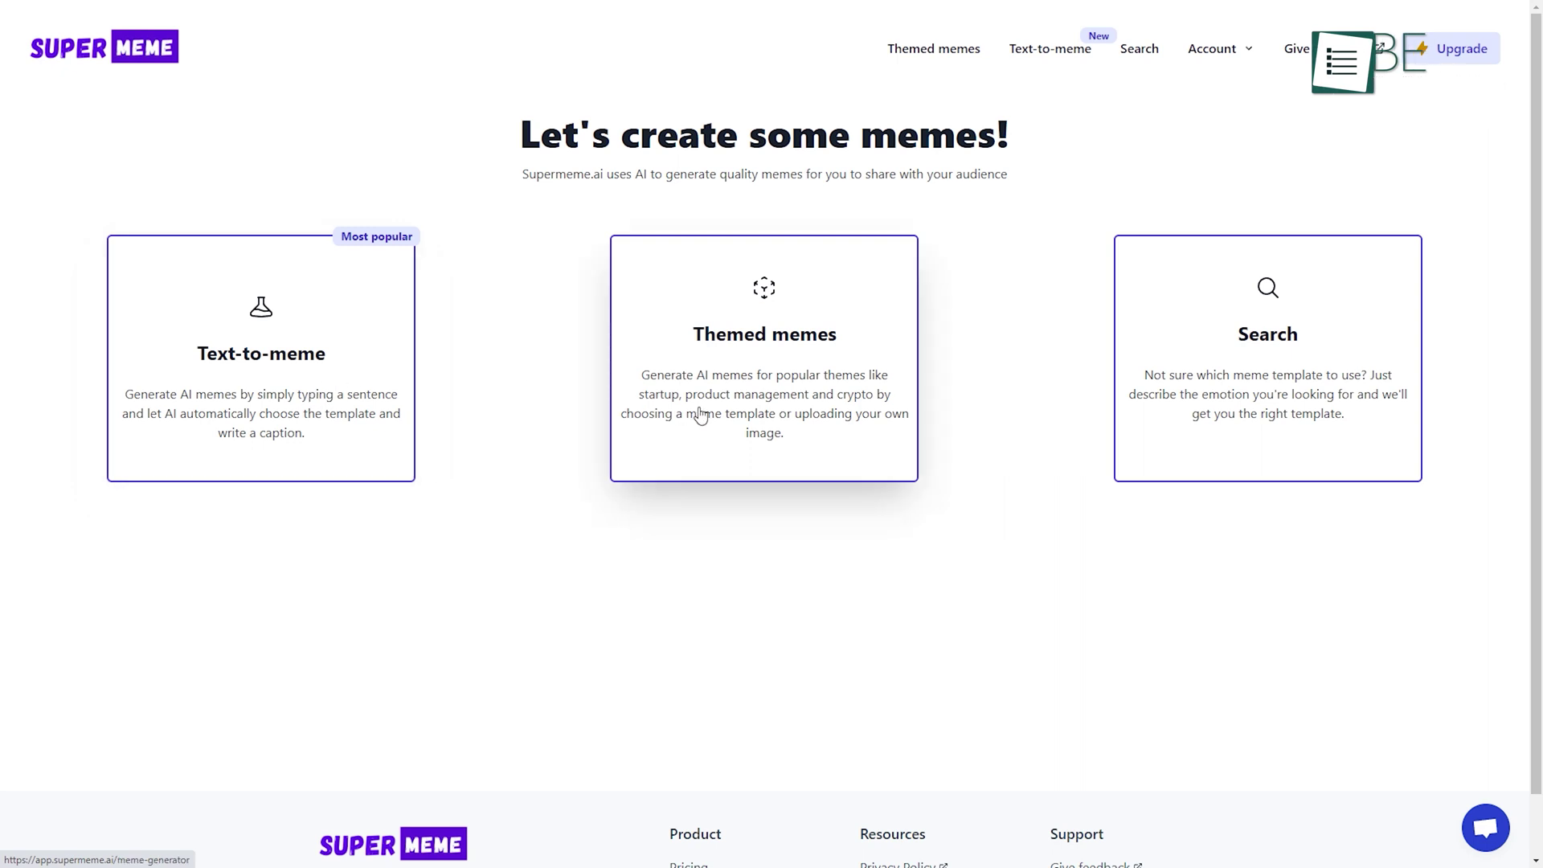
Generate text-to-memes for 'Wonderland waterfall' and scroll through the captioned results
click(384, 434)
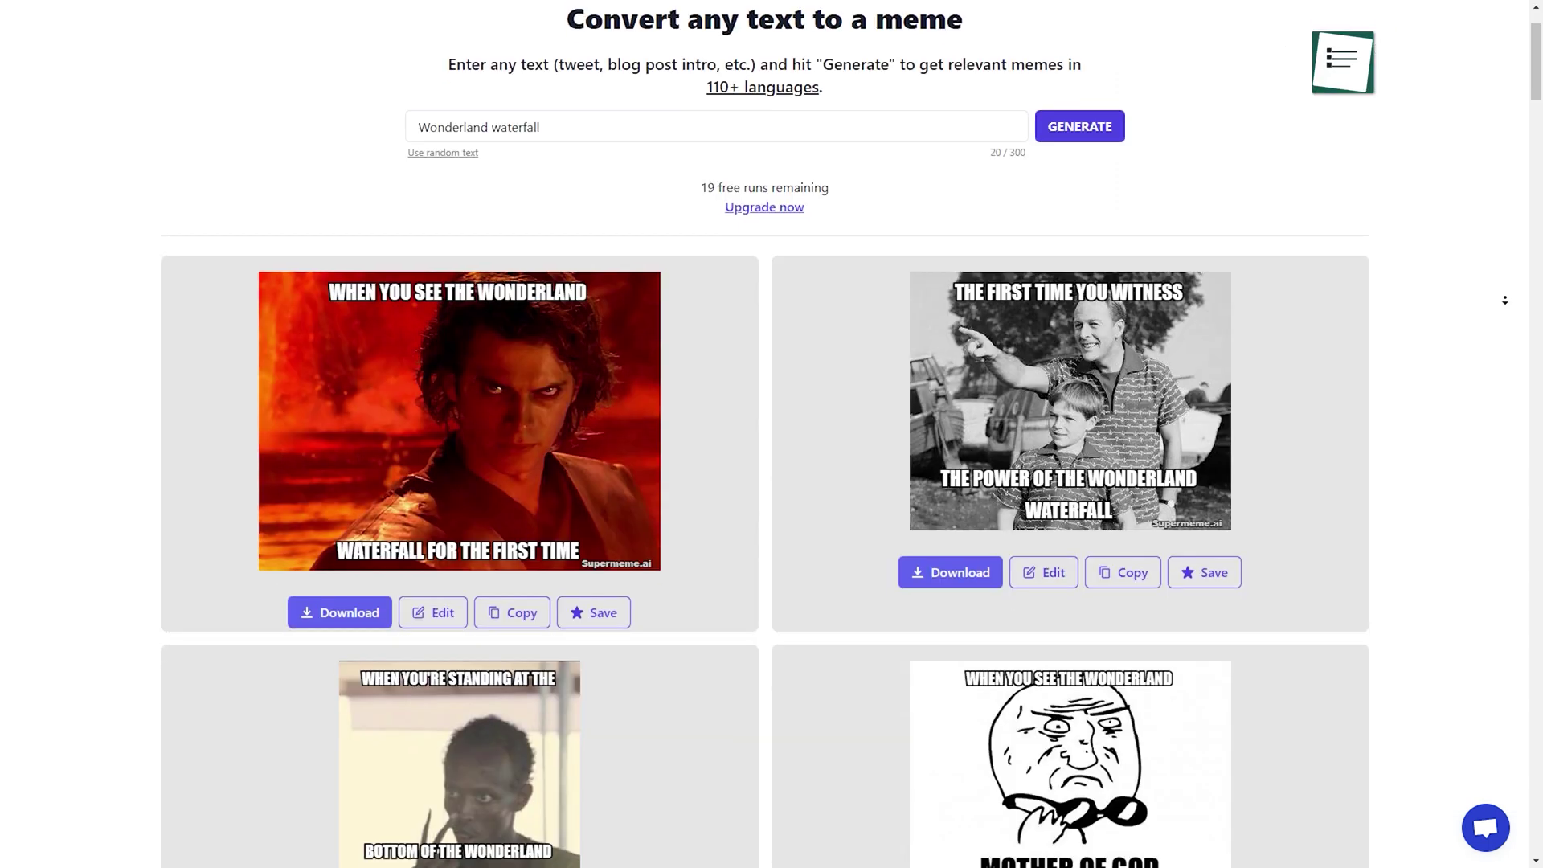
scroll(764, 434, down, 3)
scroll(764, 434, down, 4)
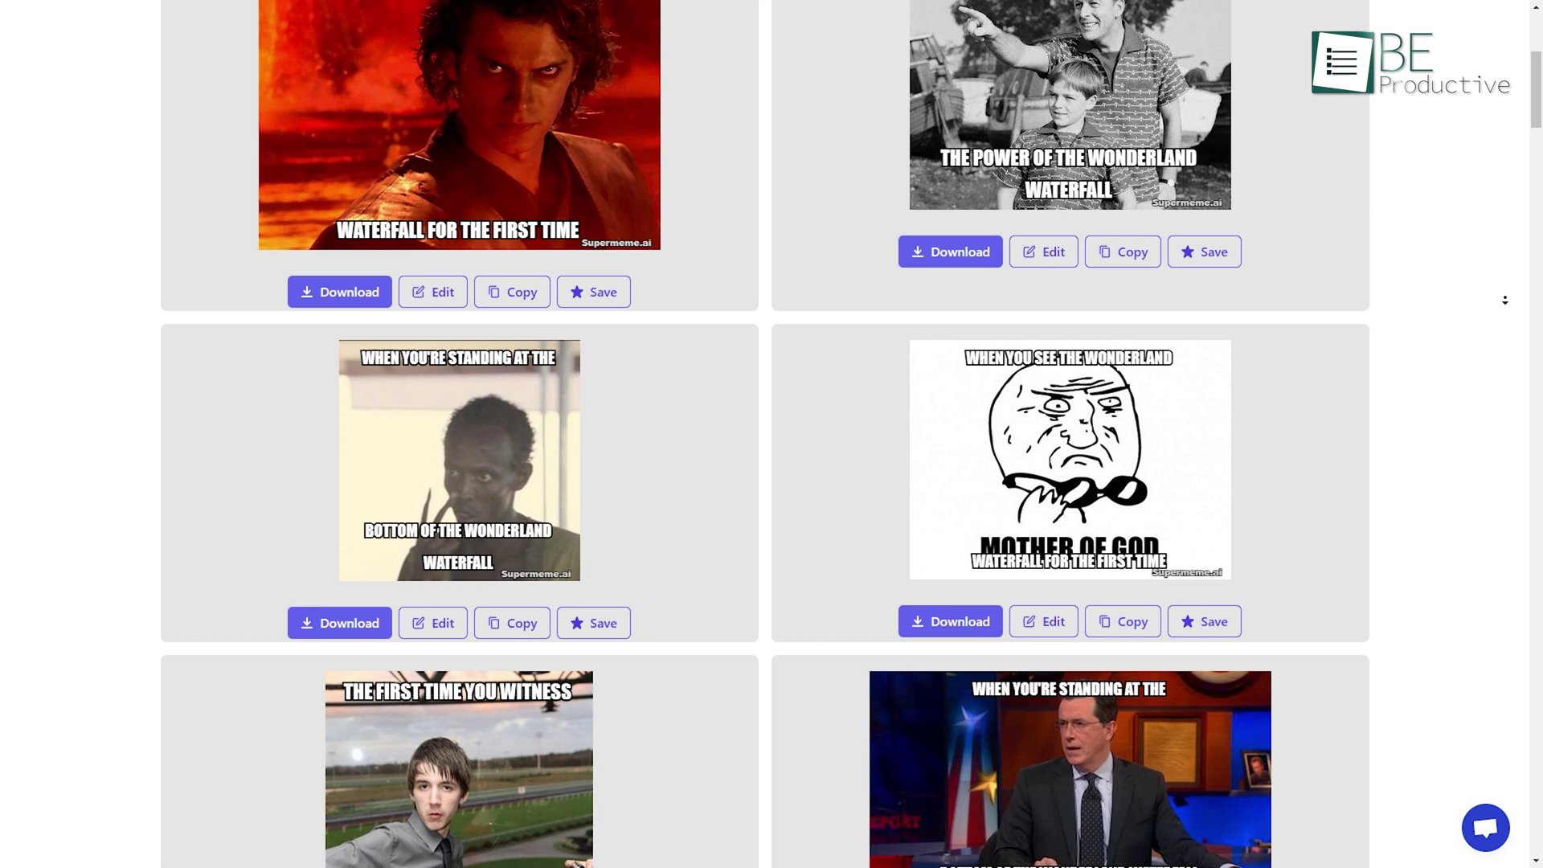
scroll(764, 434, down, 4)
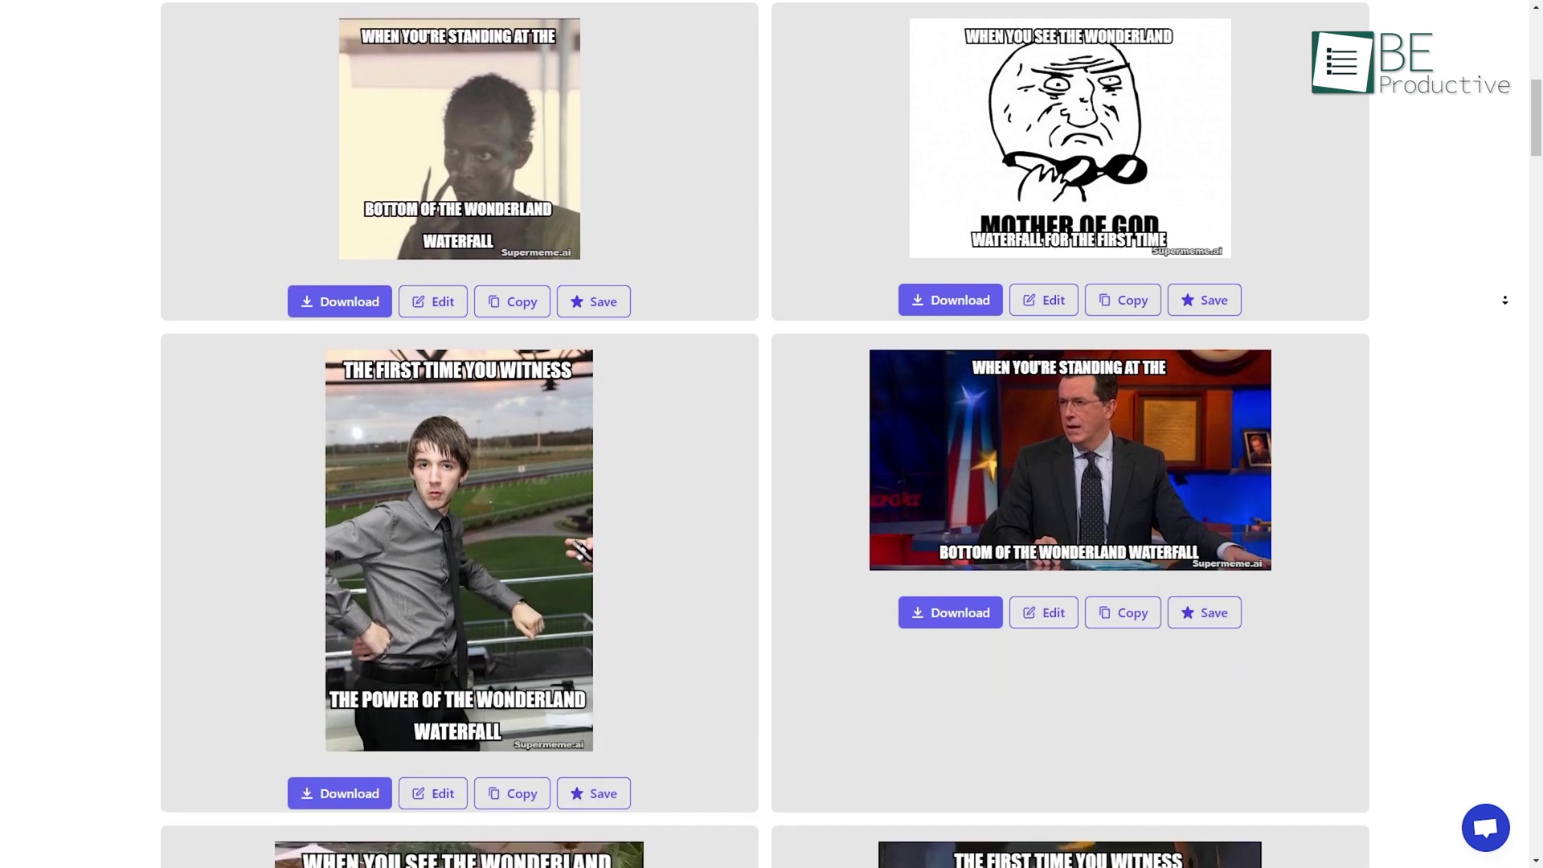
scroll(1505, 299, down, 4)
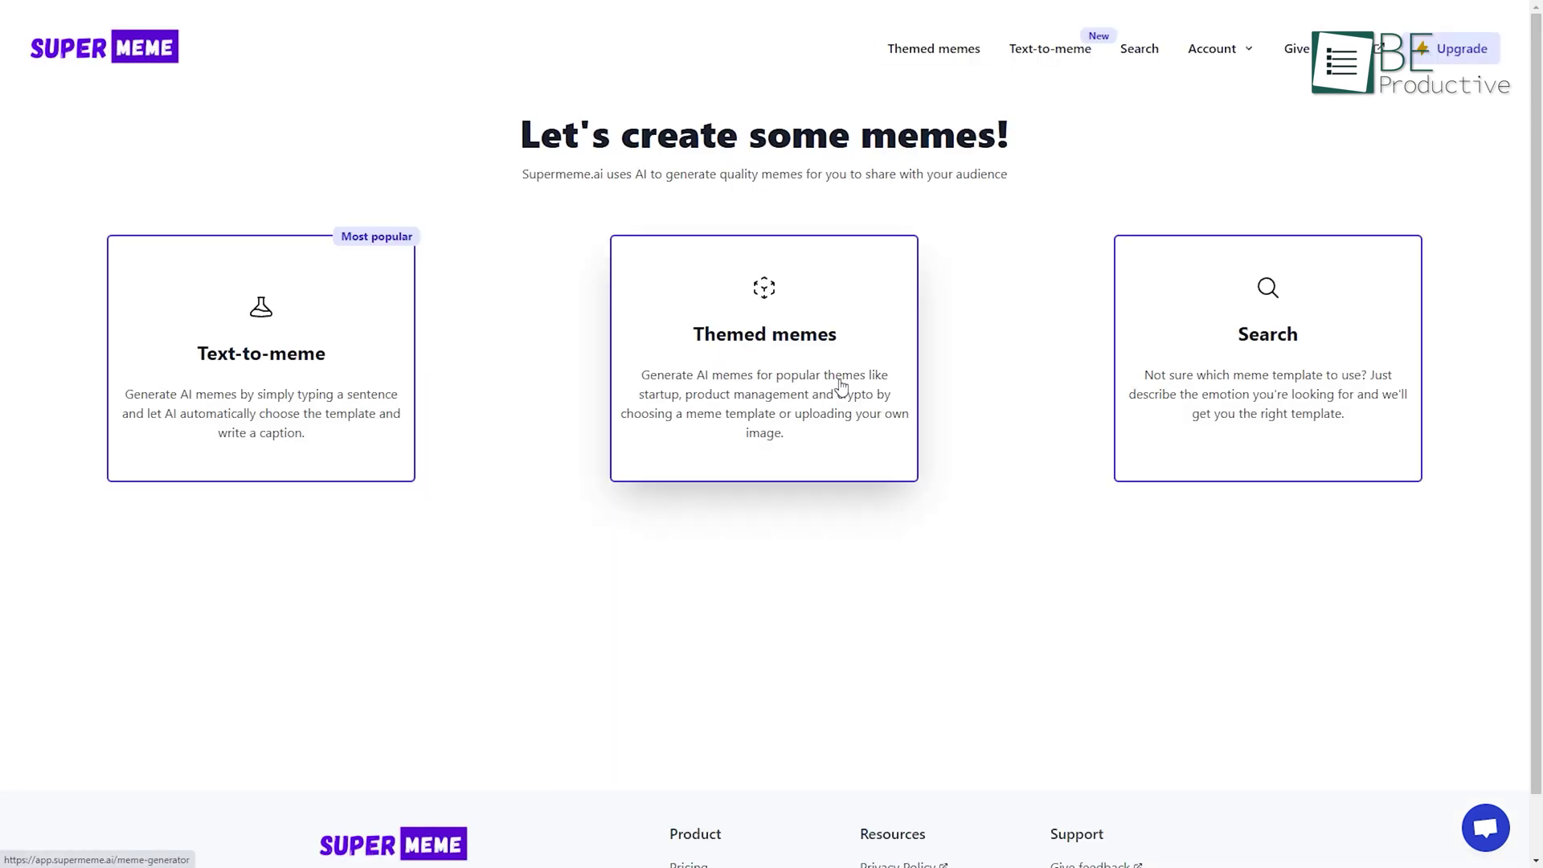
Generate memes for 'Not productive', then view the paid upgrade plans
click(840, 387)
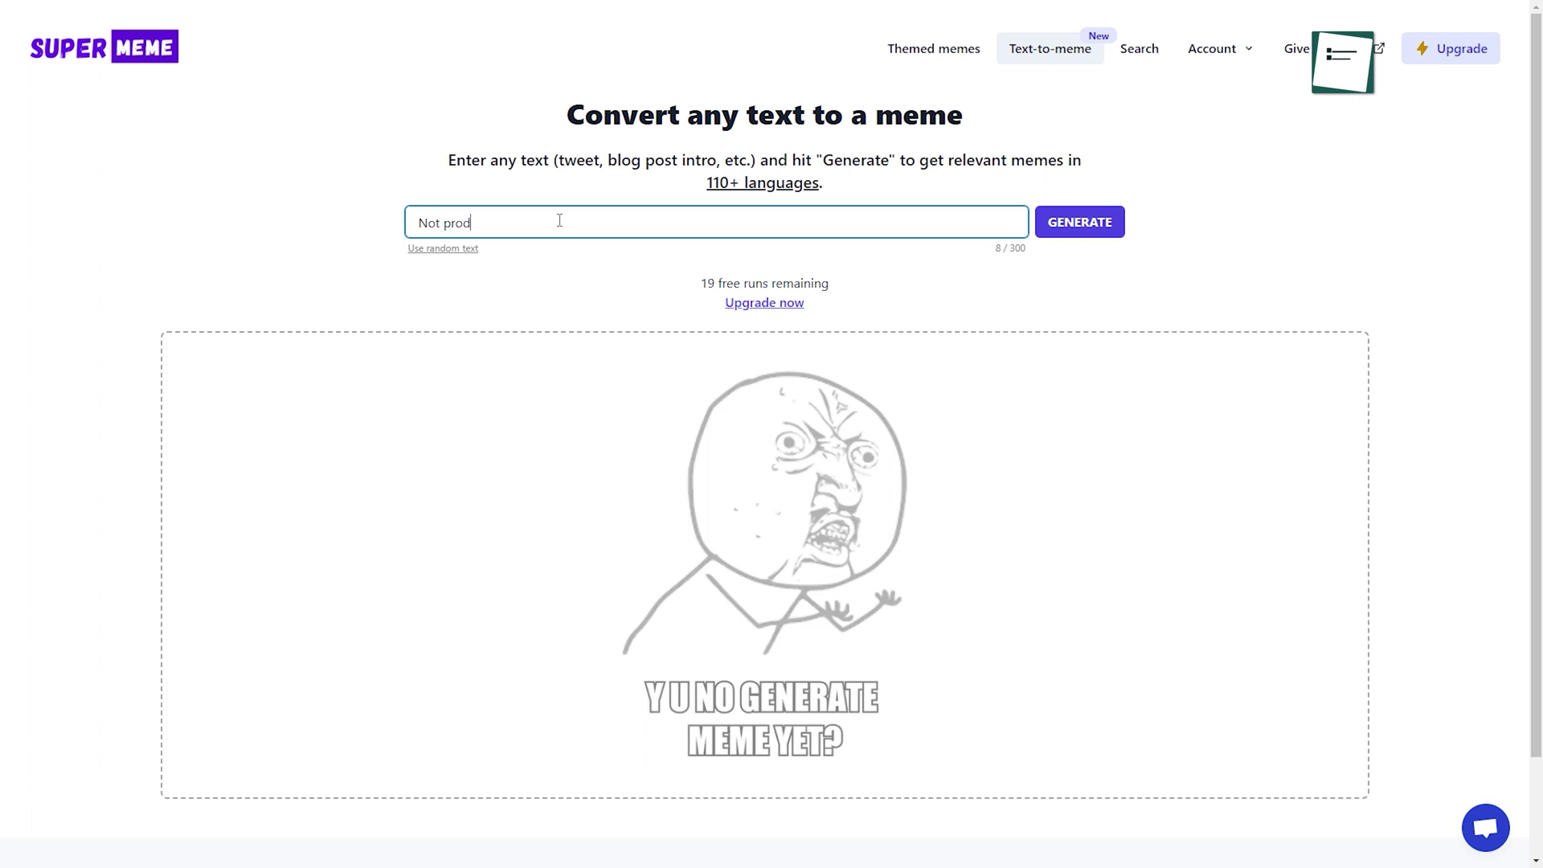
text(ve)
key(Return)
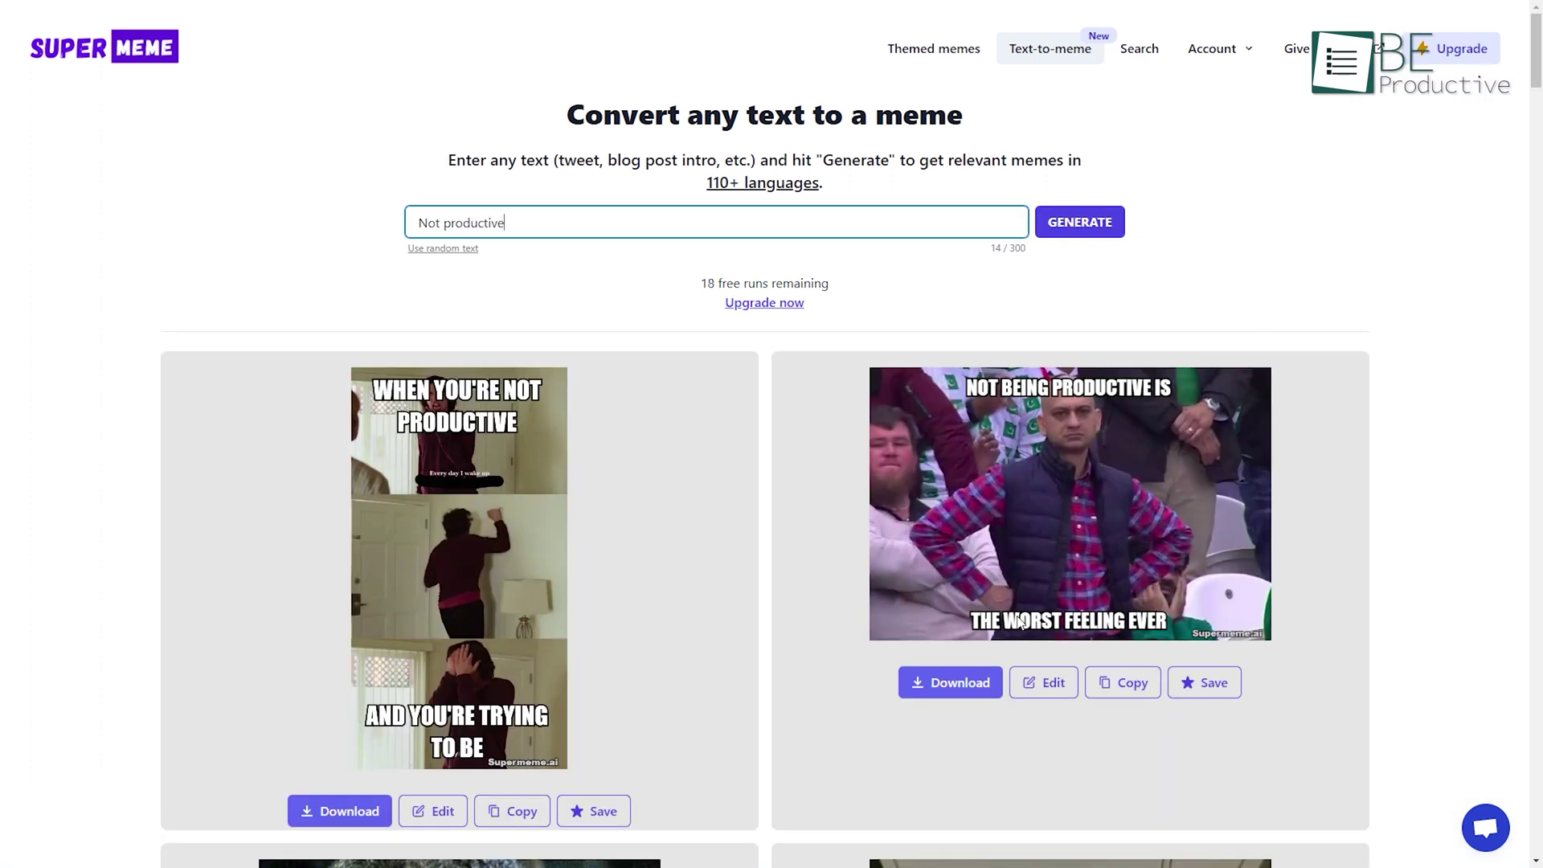
click(768, 303)
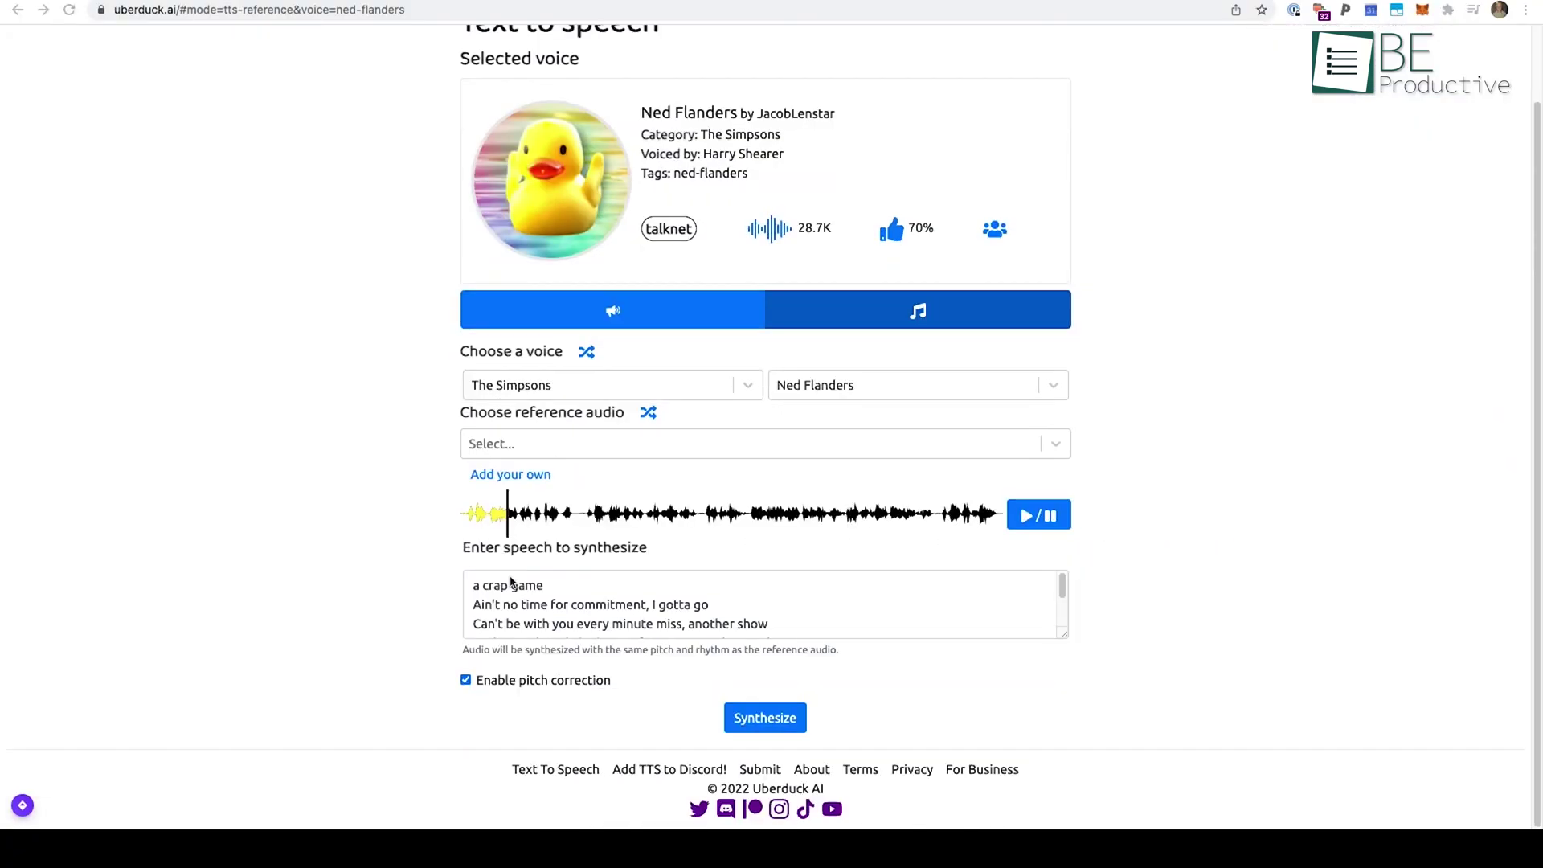
Pick the L voice from the Death Note category for text-to-speech
click(530, 601)
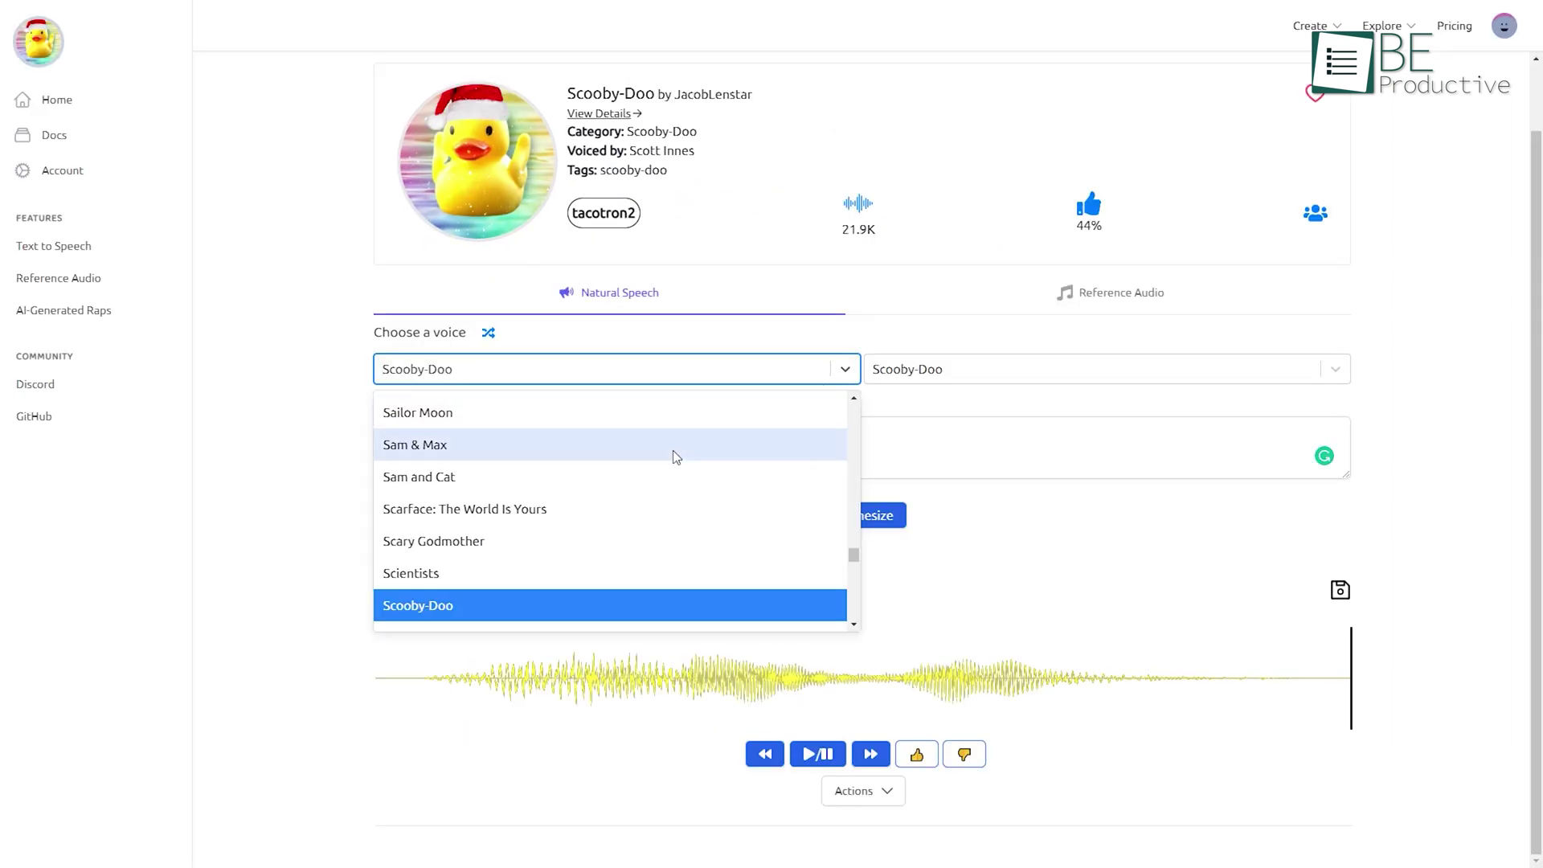
scroll(679, 462, up, 5)
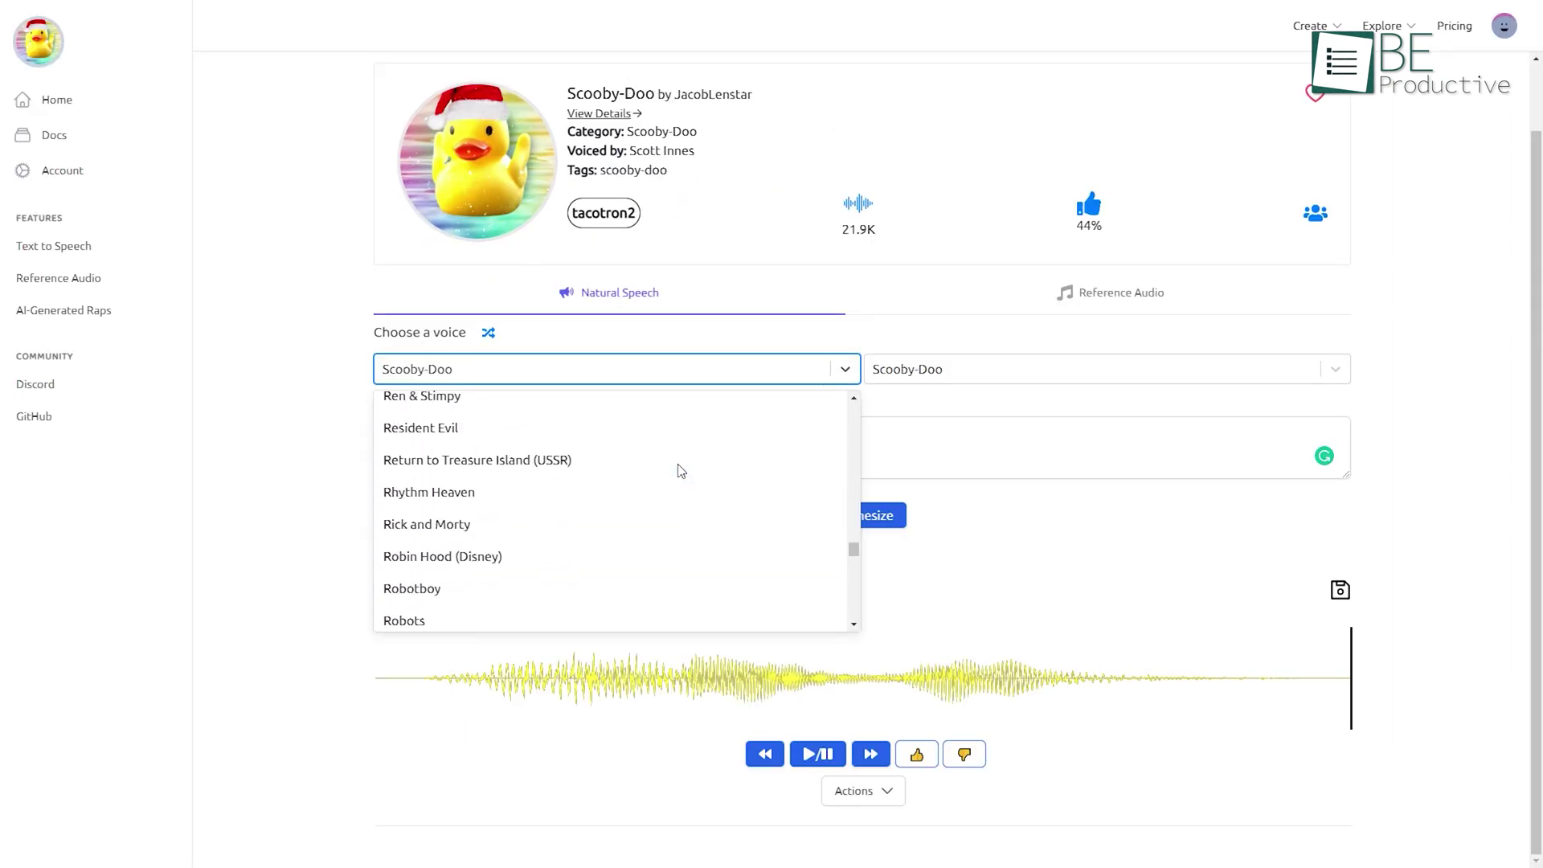
scroll(681, 471, up, 8)
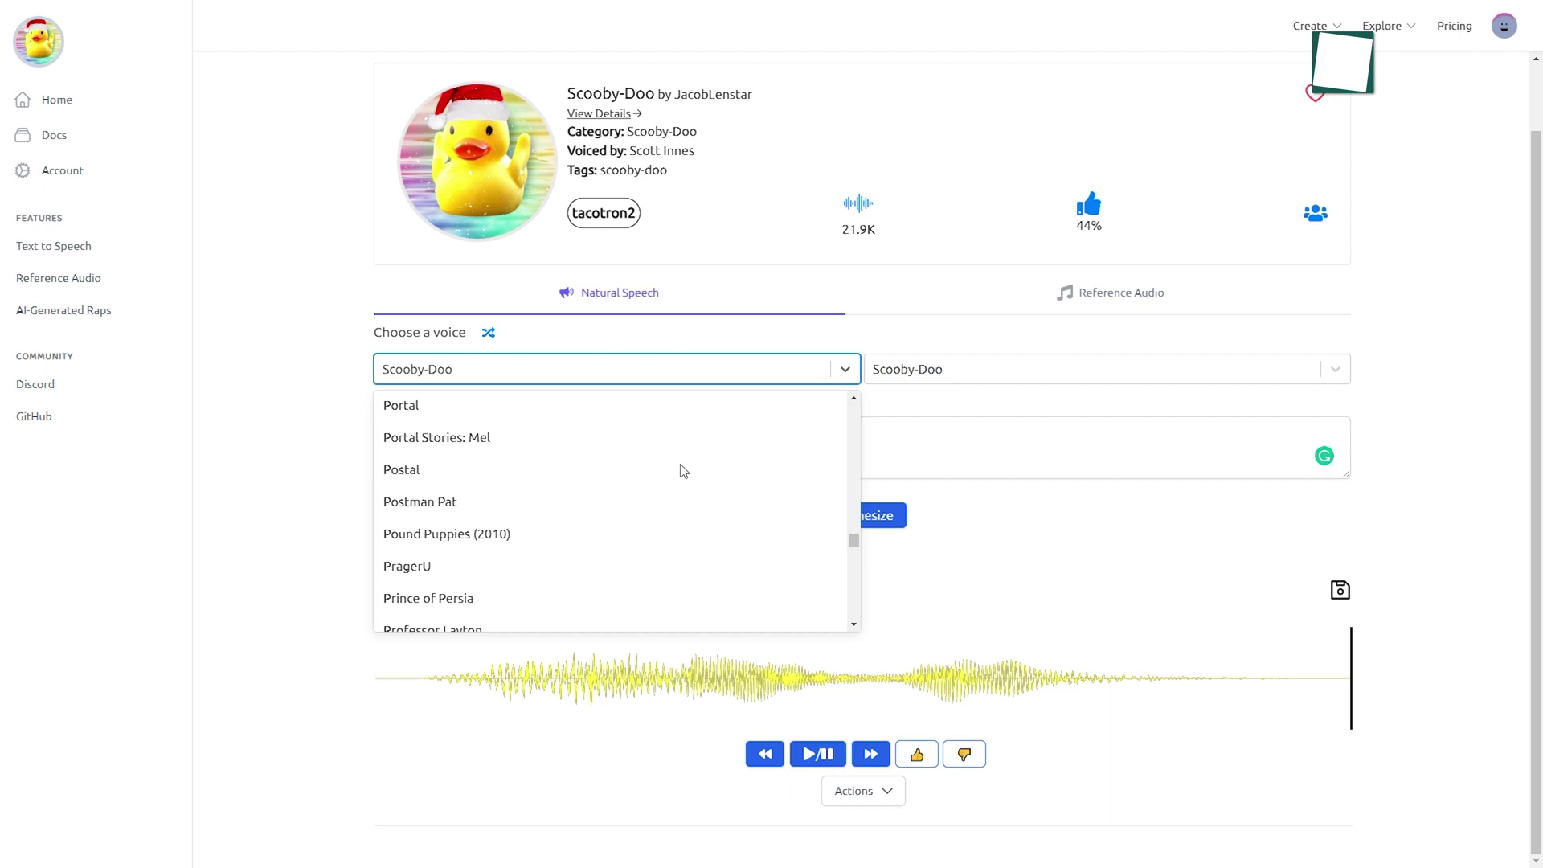
scroll(681, 471, up, 4)
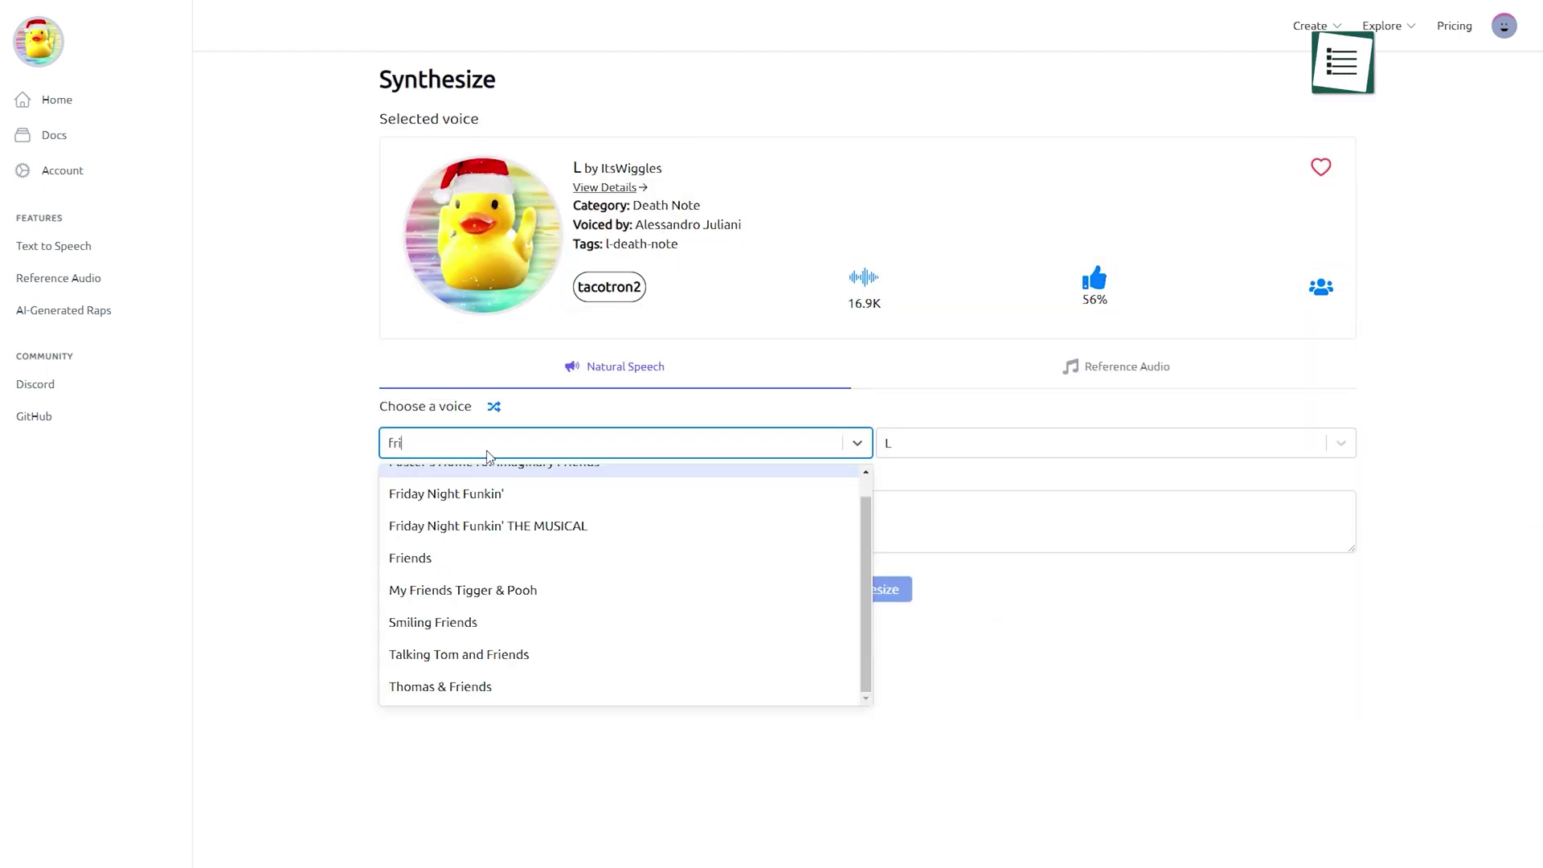
Search the category list for a voice and close it to synthesize 'Doooo' as Scooby-Doo
text(ends, and more. To)
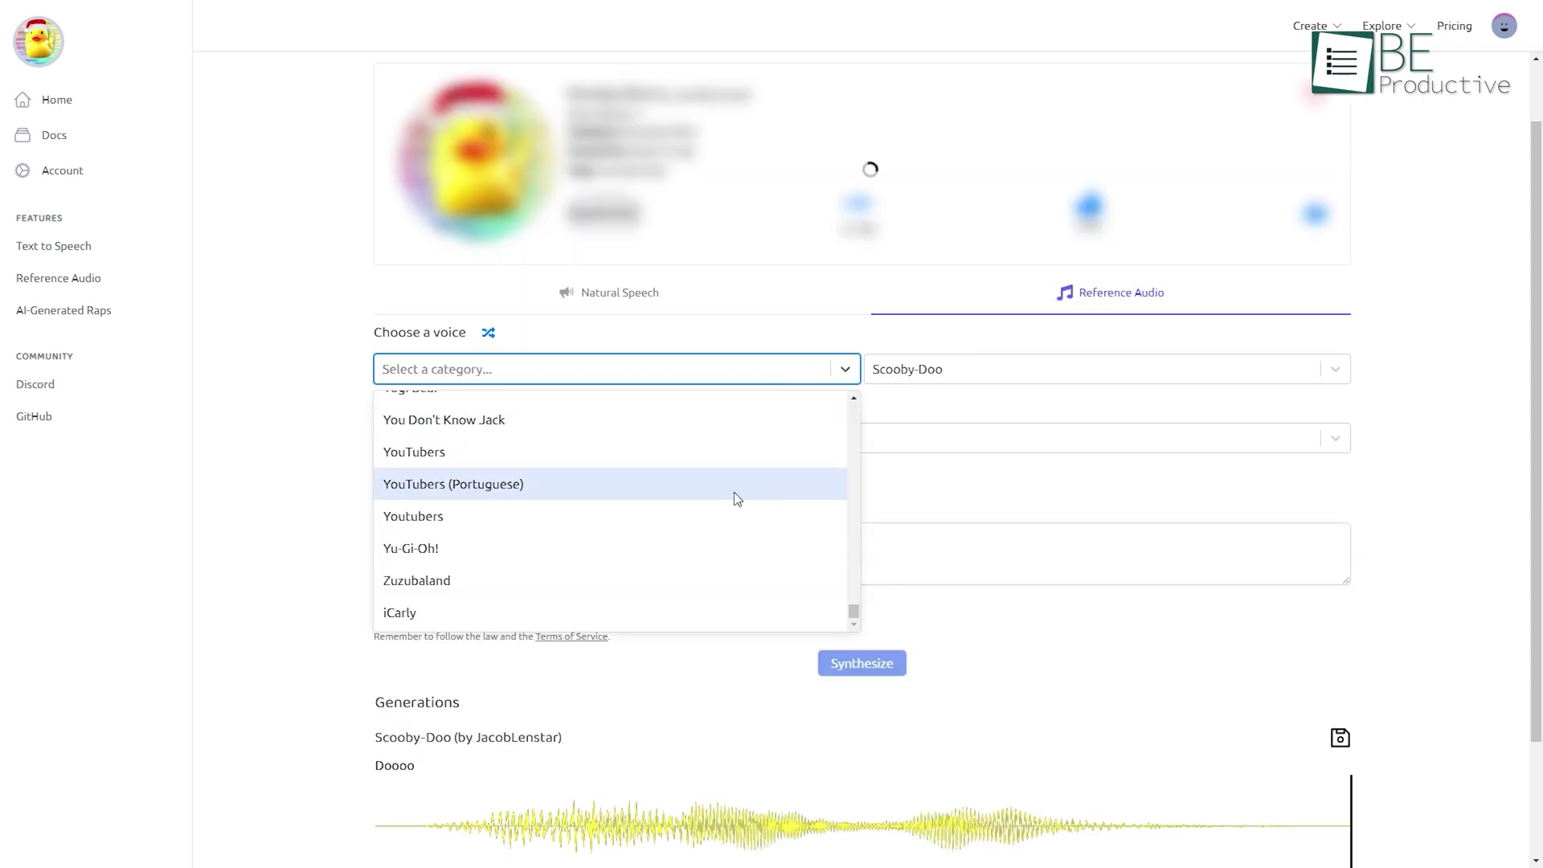
key(Escape)
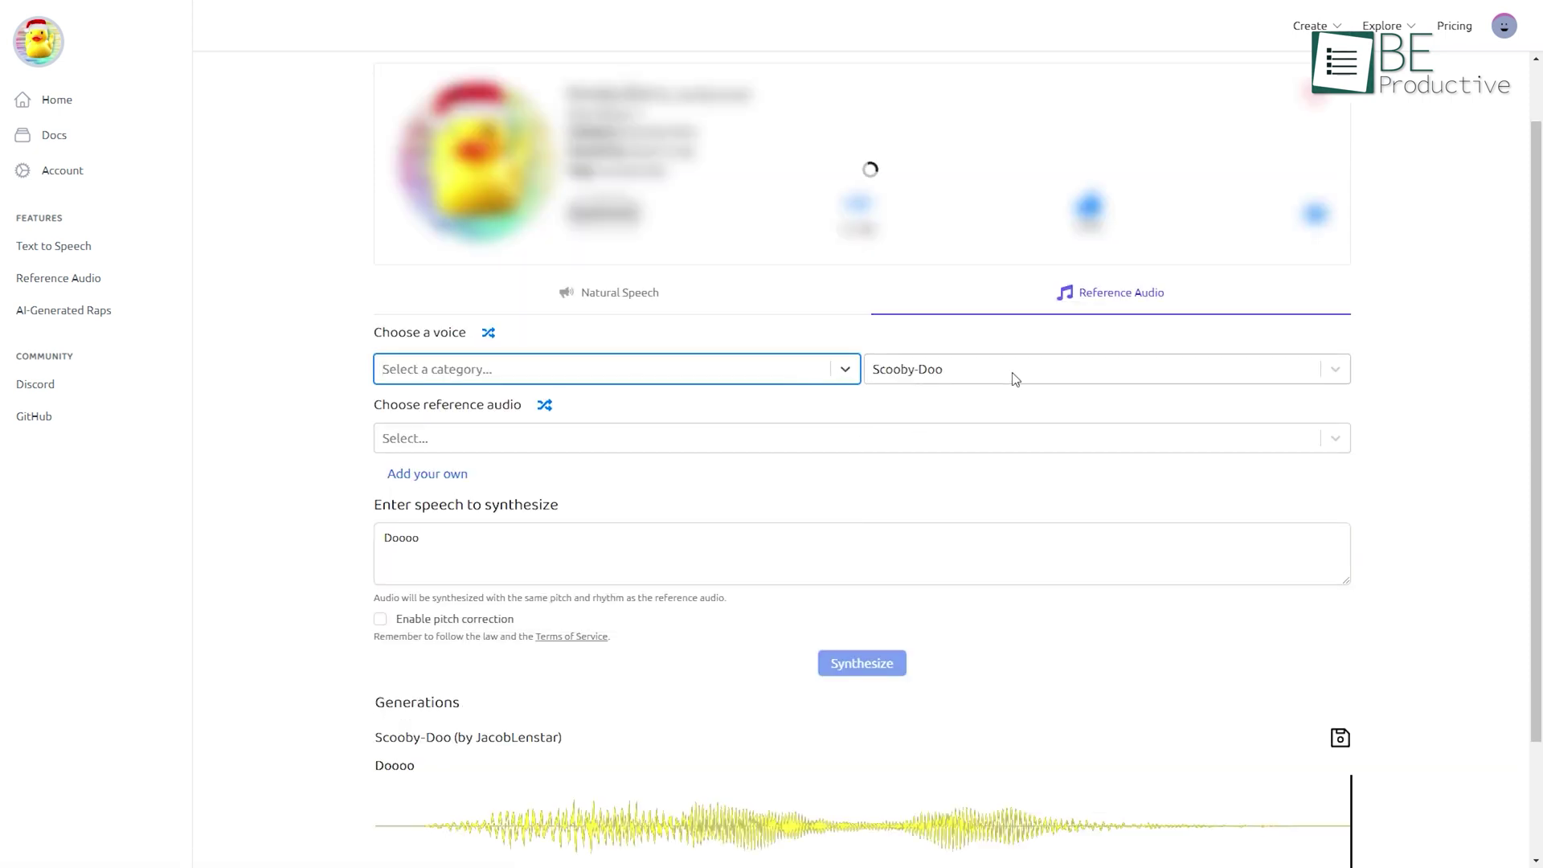
Download the generated Doooo clip from its Actions menu
click(1015, 379)
click(896, 796)
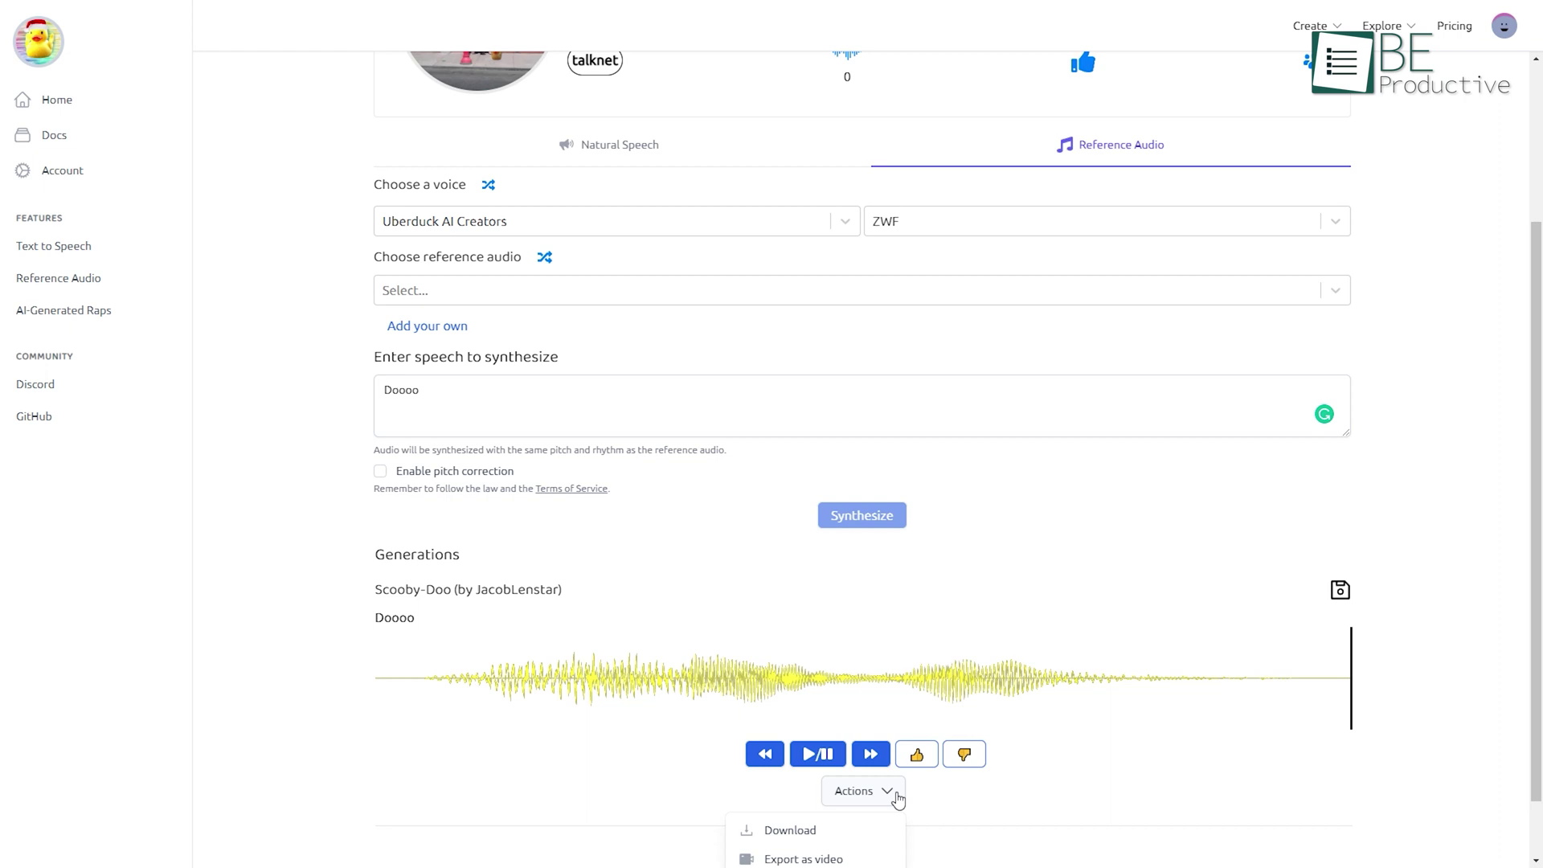
scroll(1274, 726, down, 1)
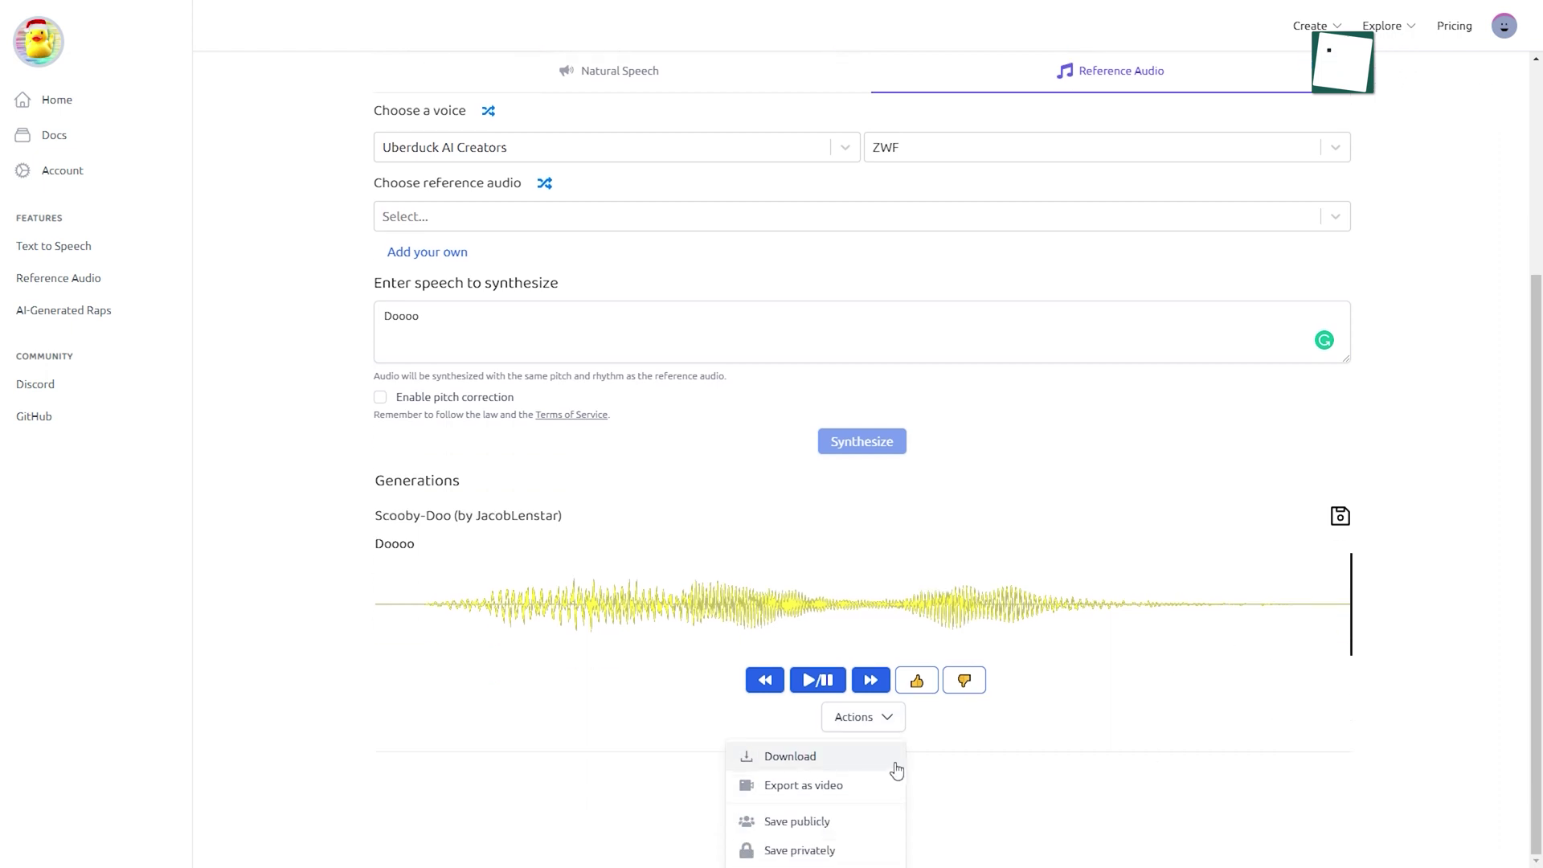
click(872, 806)
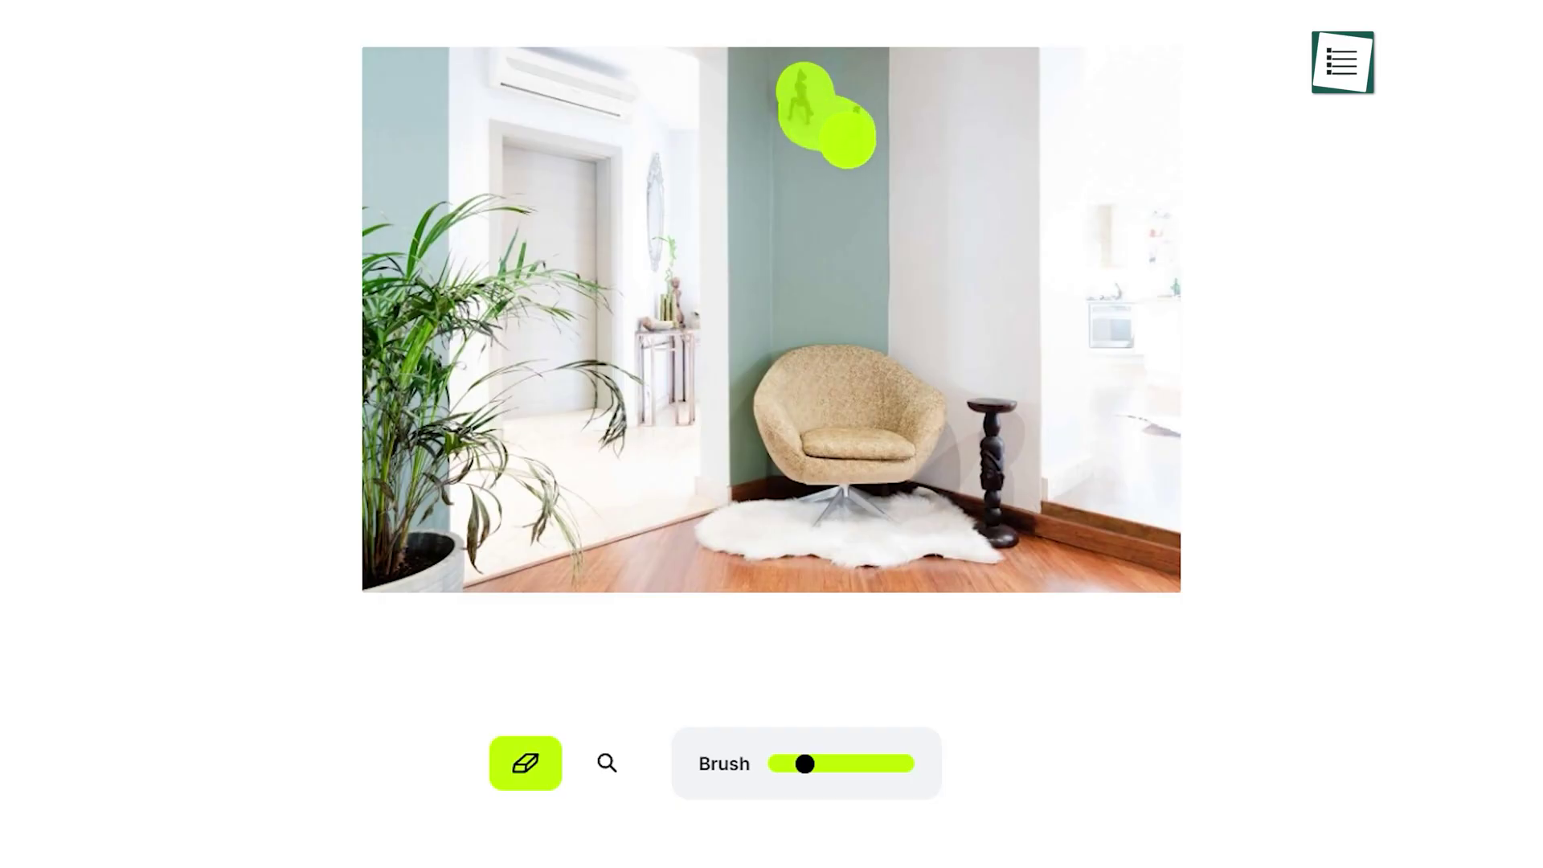
Erase the green-wall ornaments, then in a new photo paint out the letter H and ceiling lamp
click(848, 139)
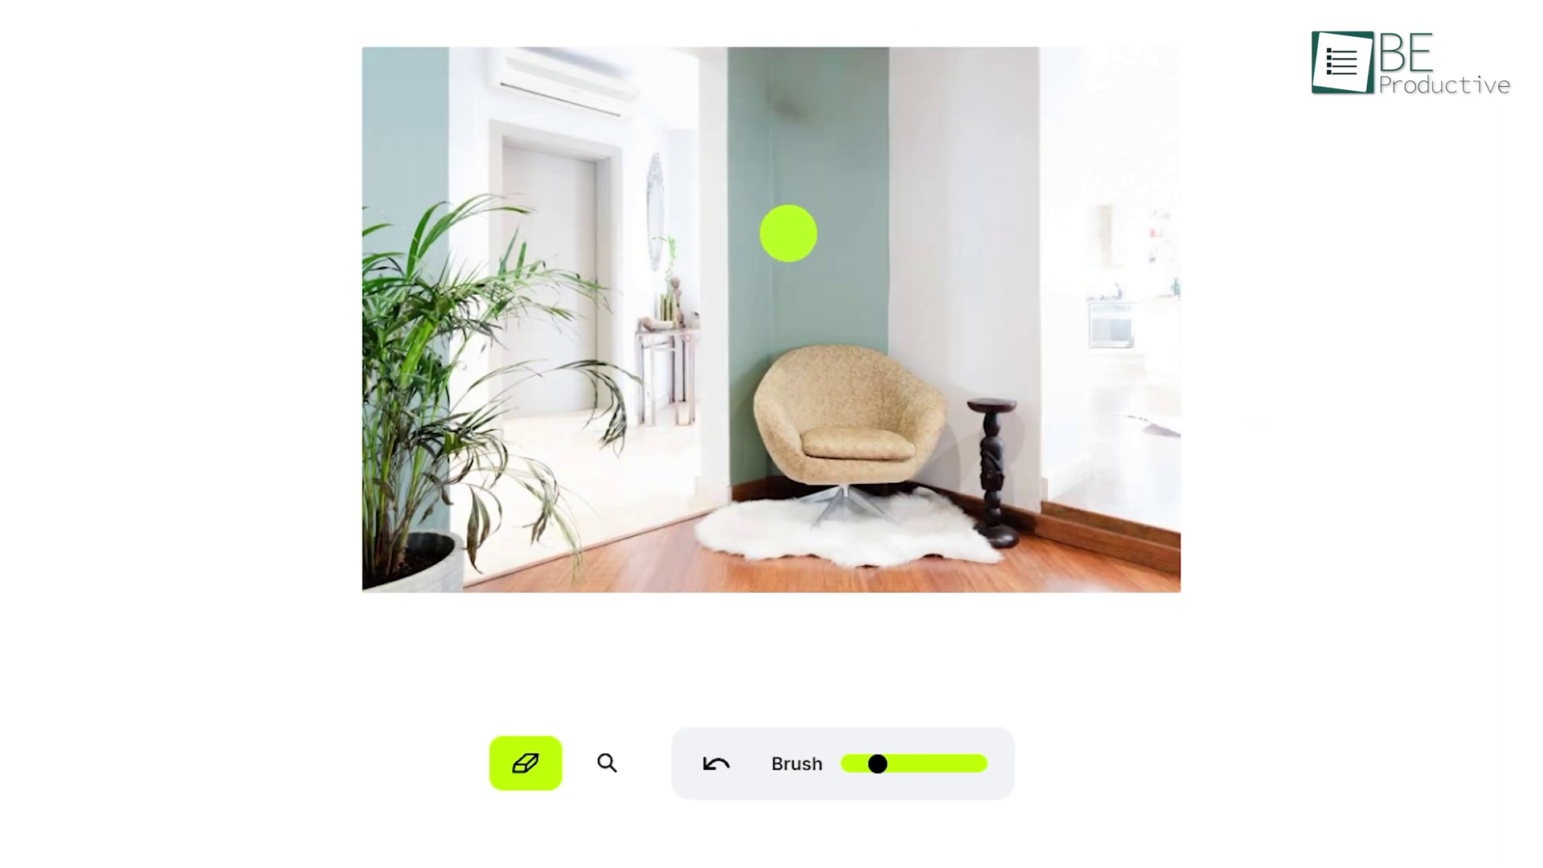
drag(802, 112, 801, 132)
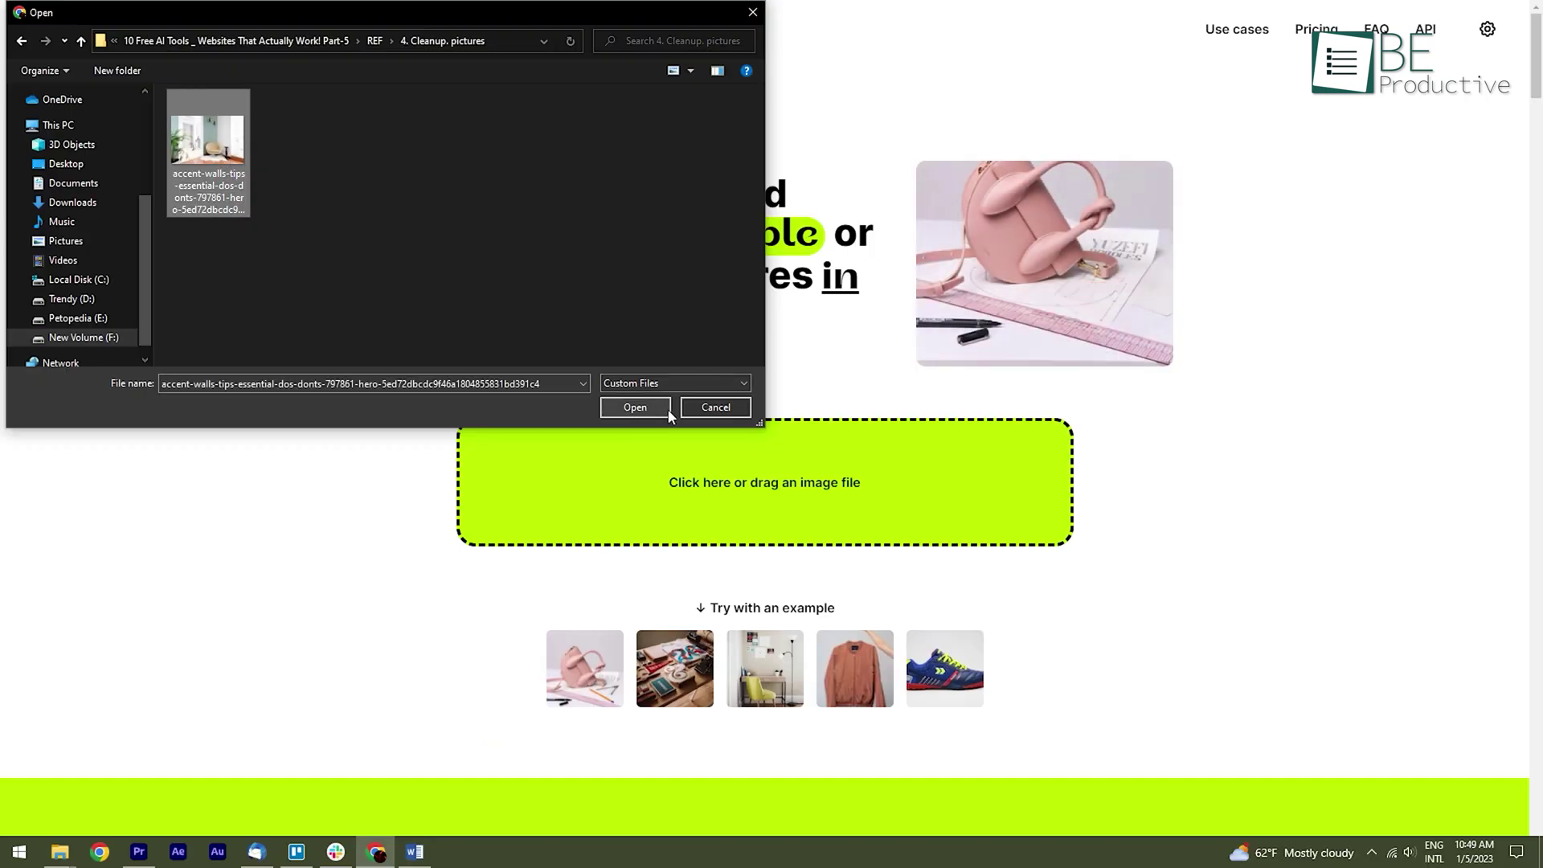
click(653, 410)
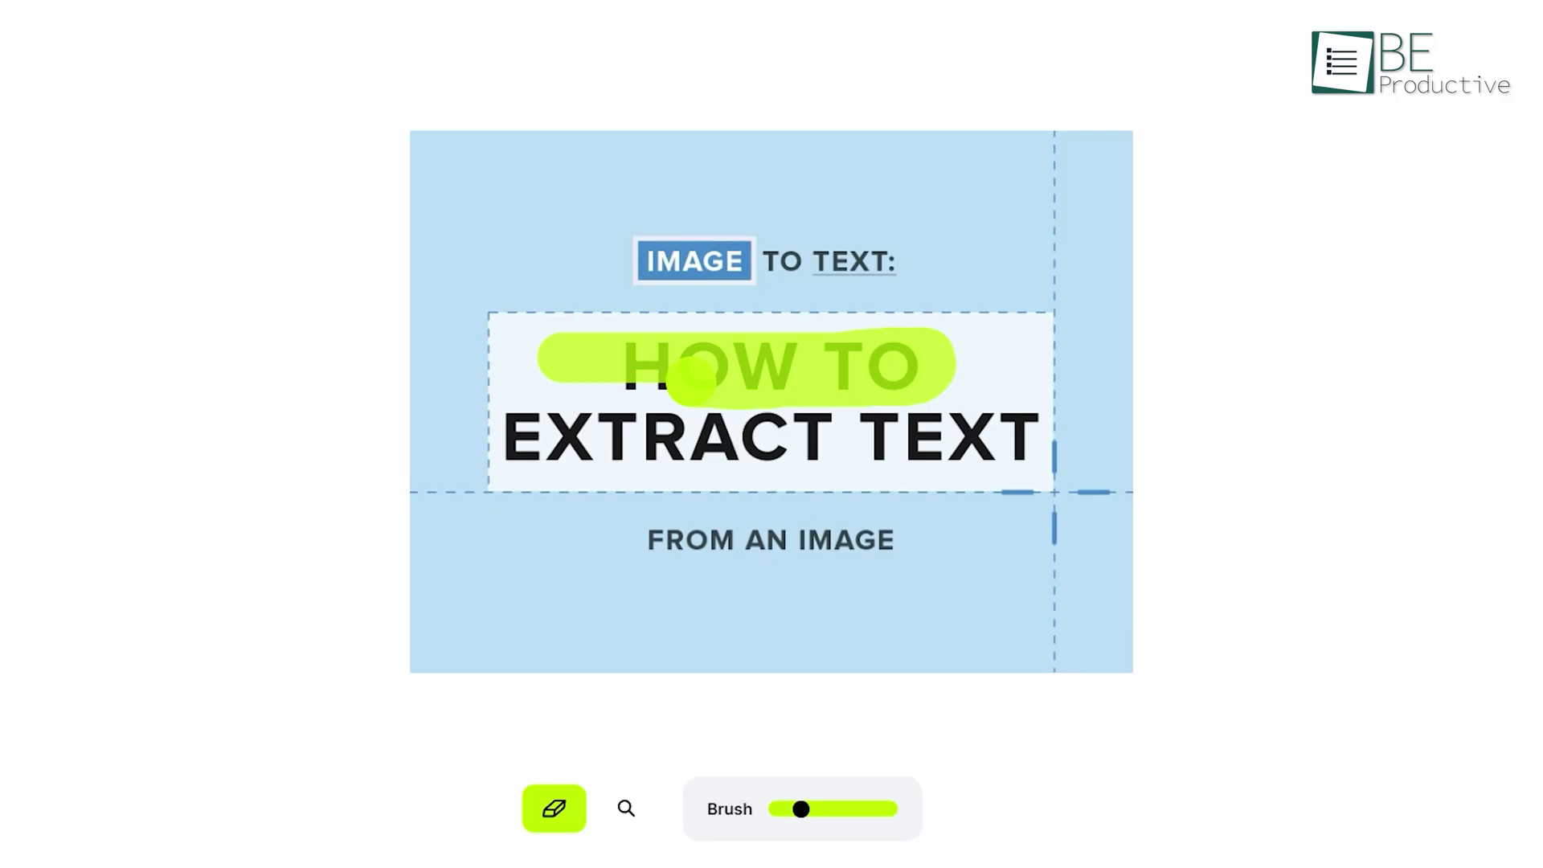
drag(699, 378, 583, 385)
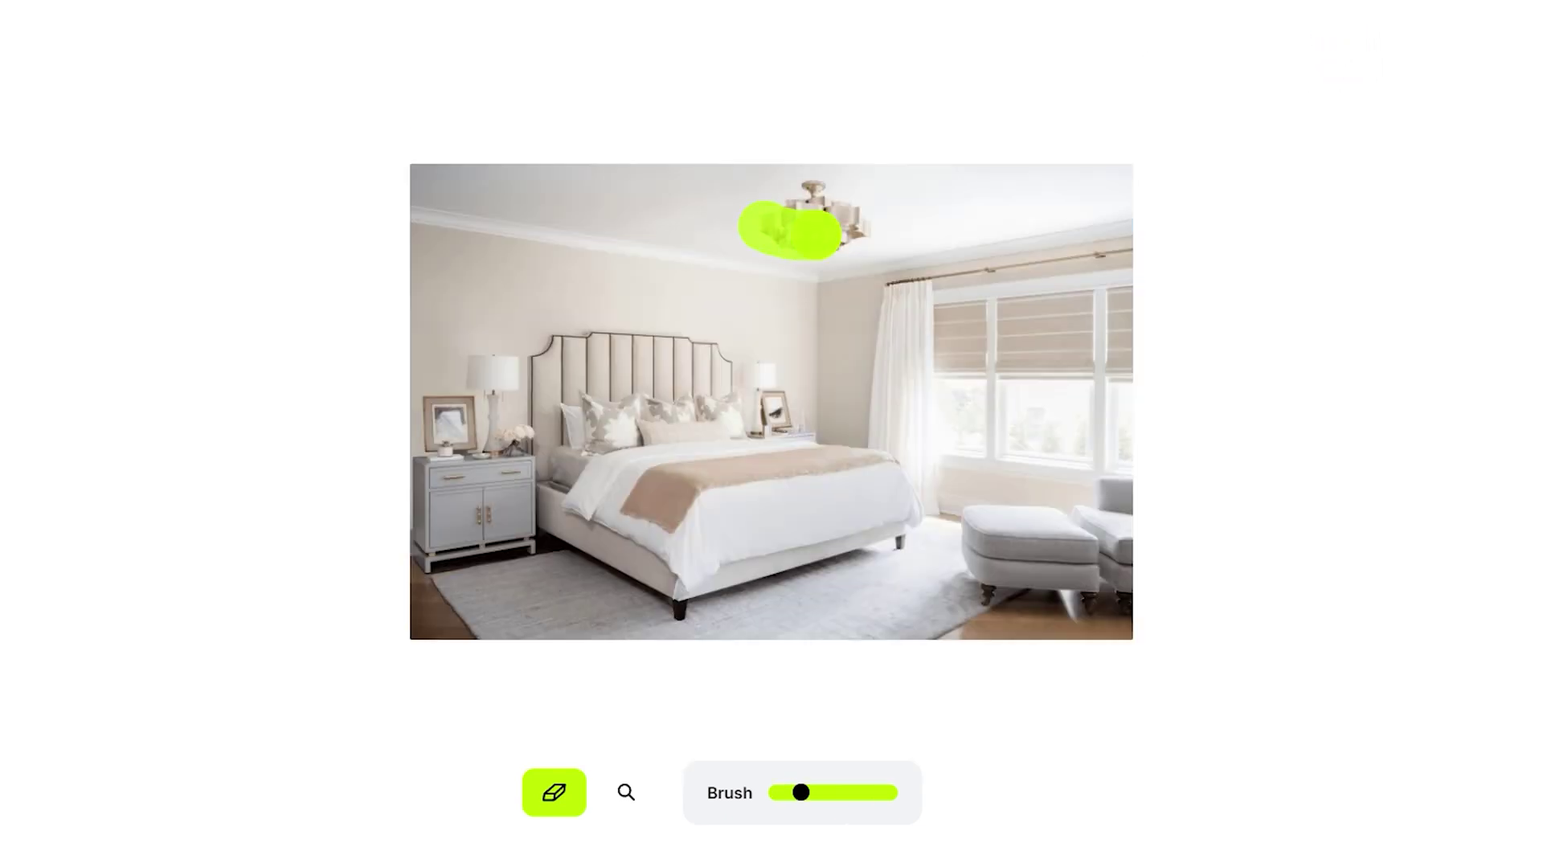
drag(852, 201, 806, 241)
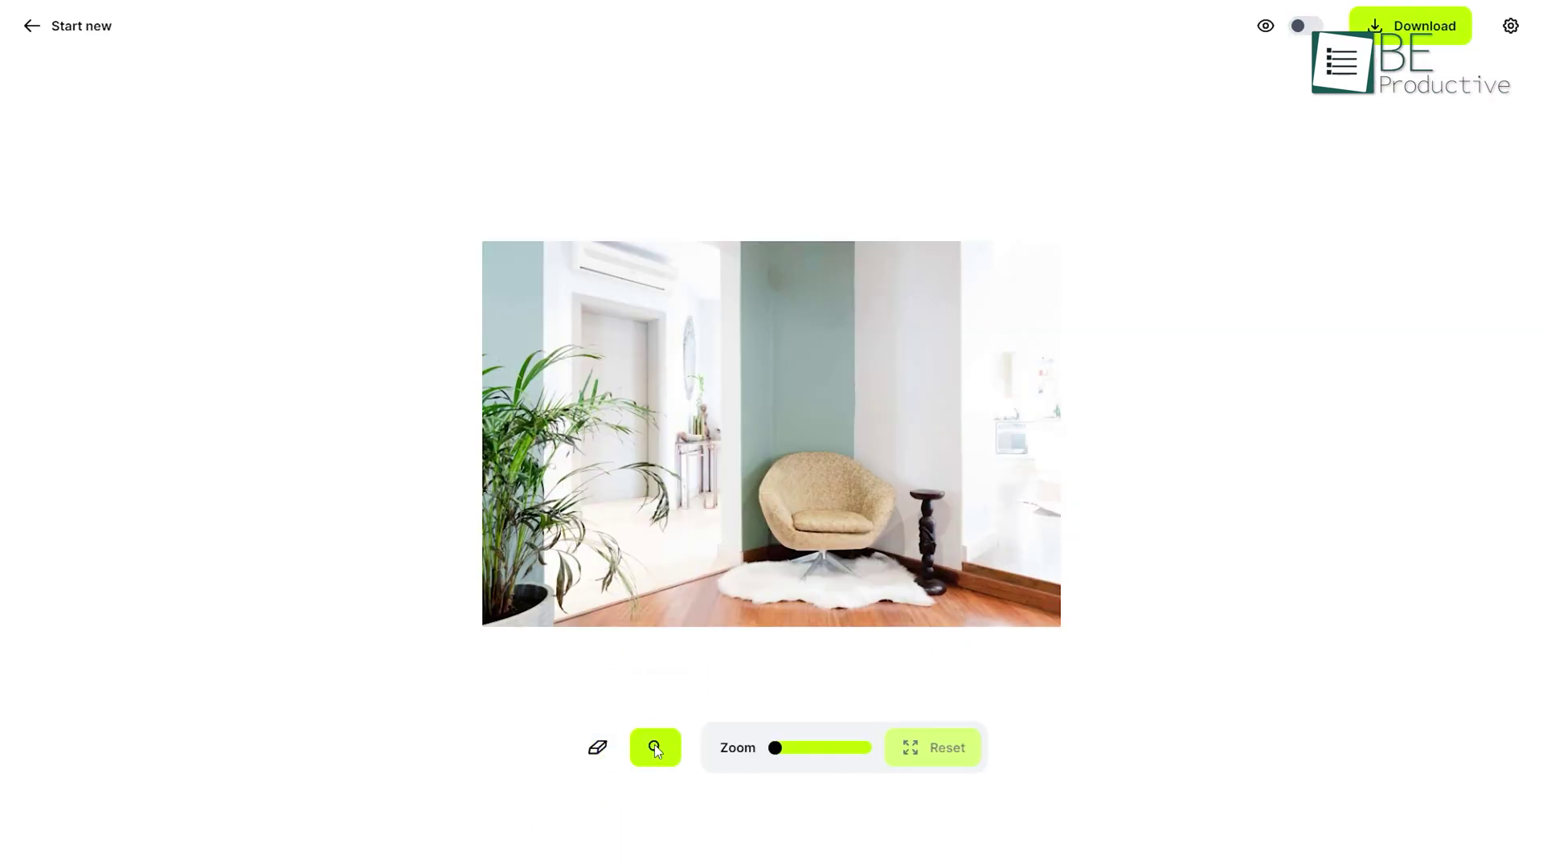
Zoom into the retouched photo, compare it with the original, and bring up the Cleanup Pro offer
drag(780, 759, 828, 764)
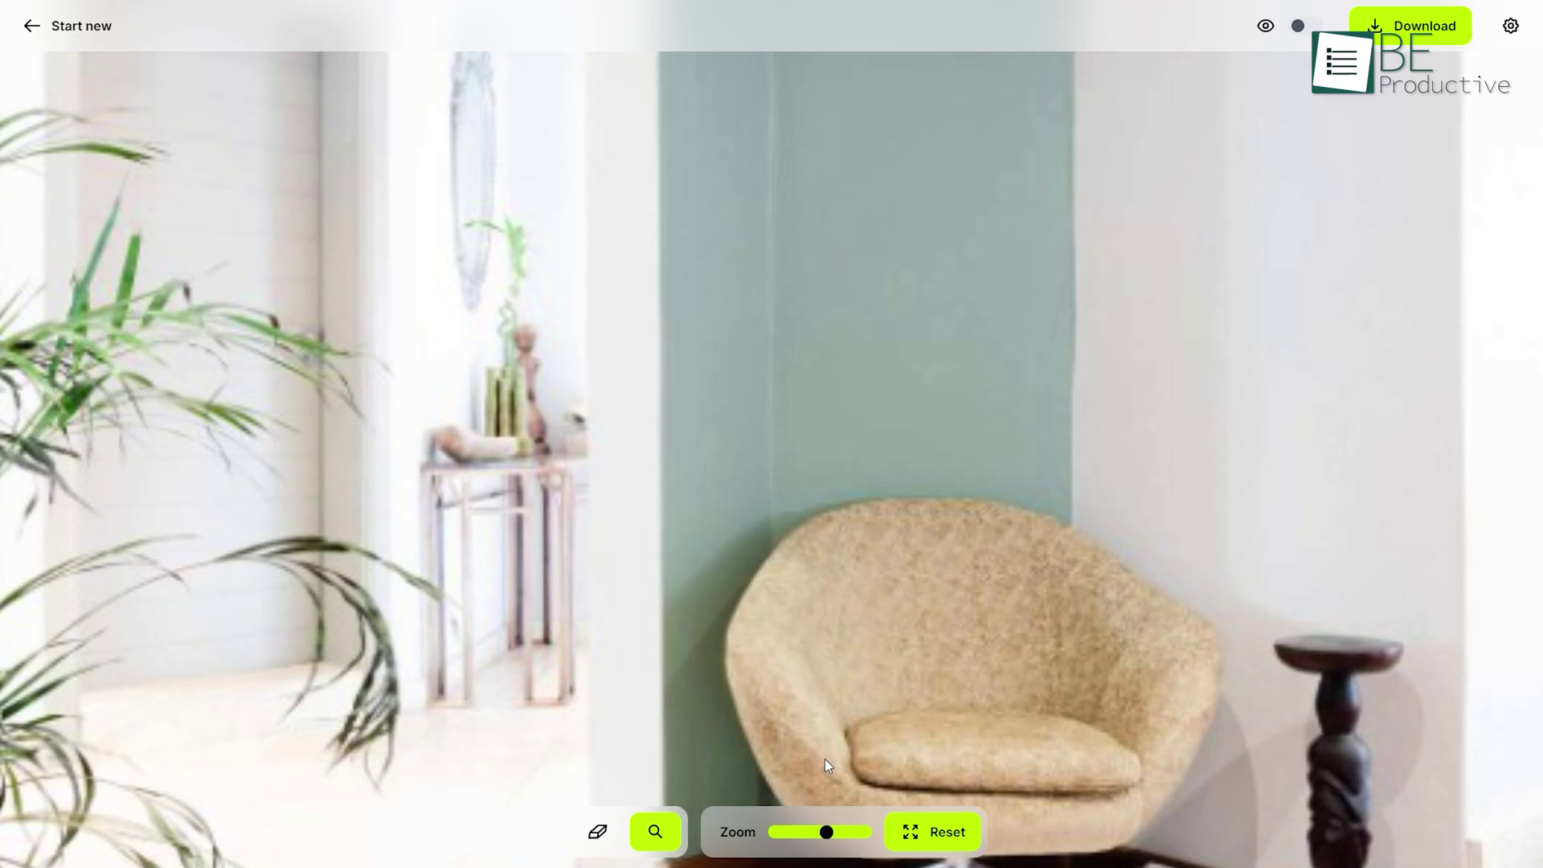
click(1266, 26)
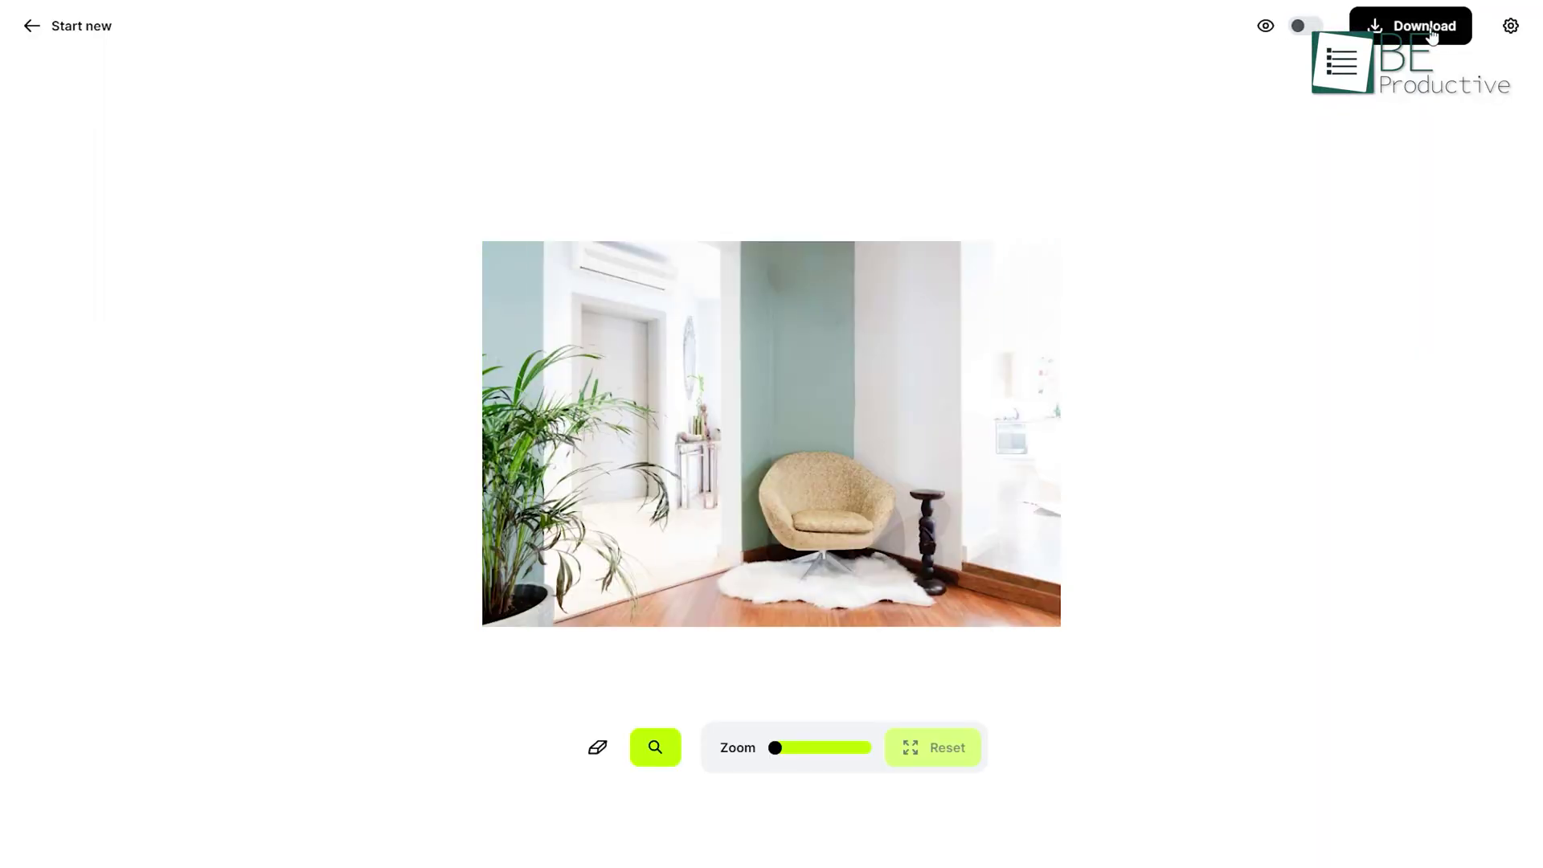
click(1510, 27)
click(1423, 110)
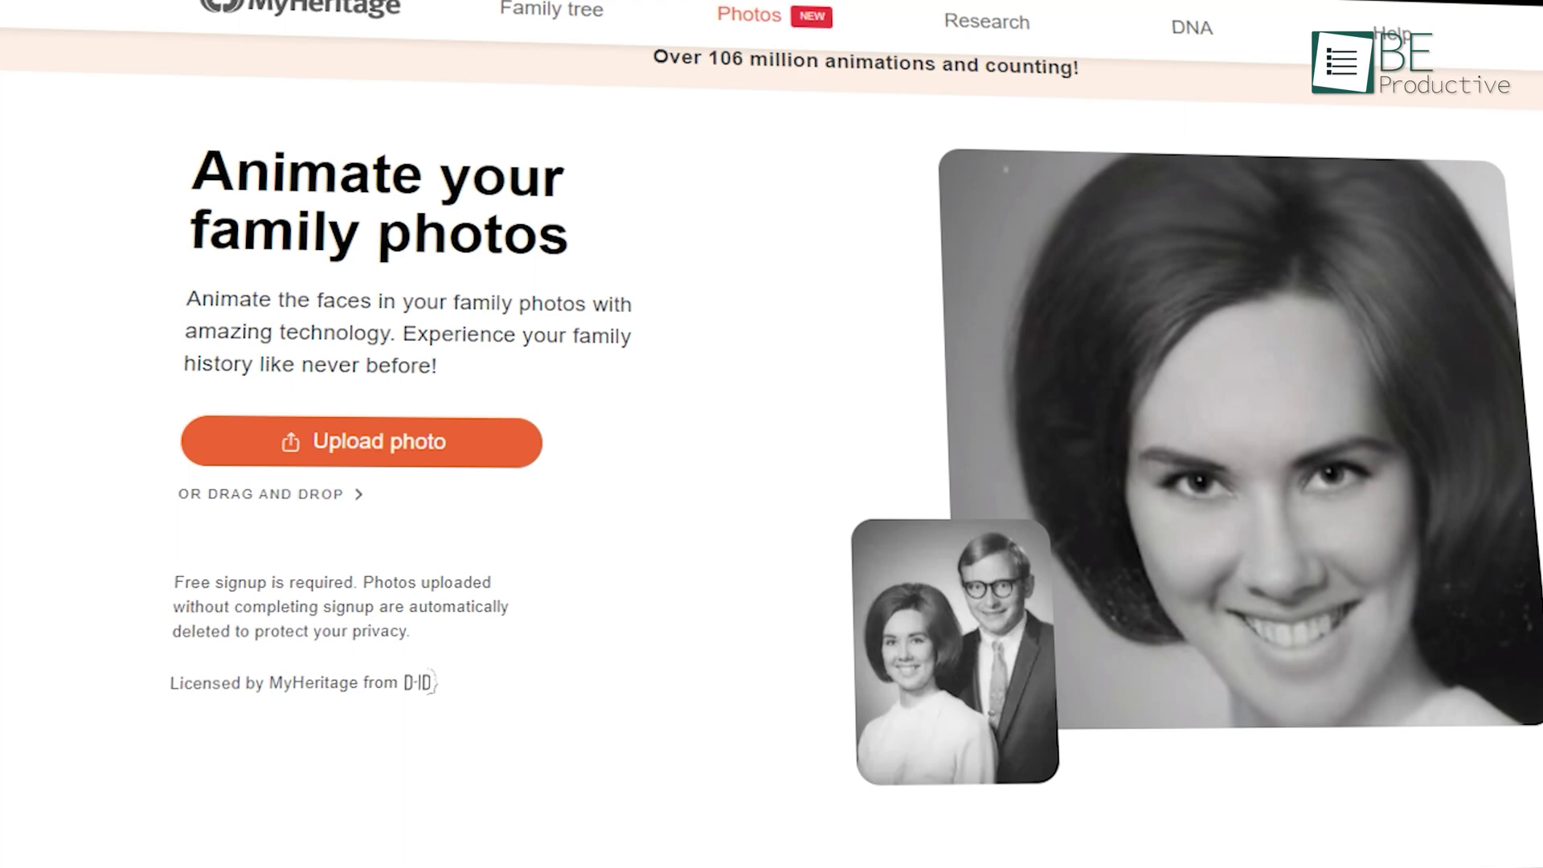
Pick the boy's photo and animation #9, then upload the pexels-suzy-hazelwood-3571303 portrait
scroll(772, 434, down, 3)
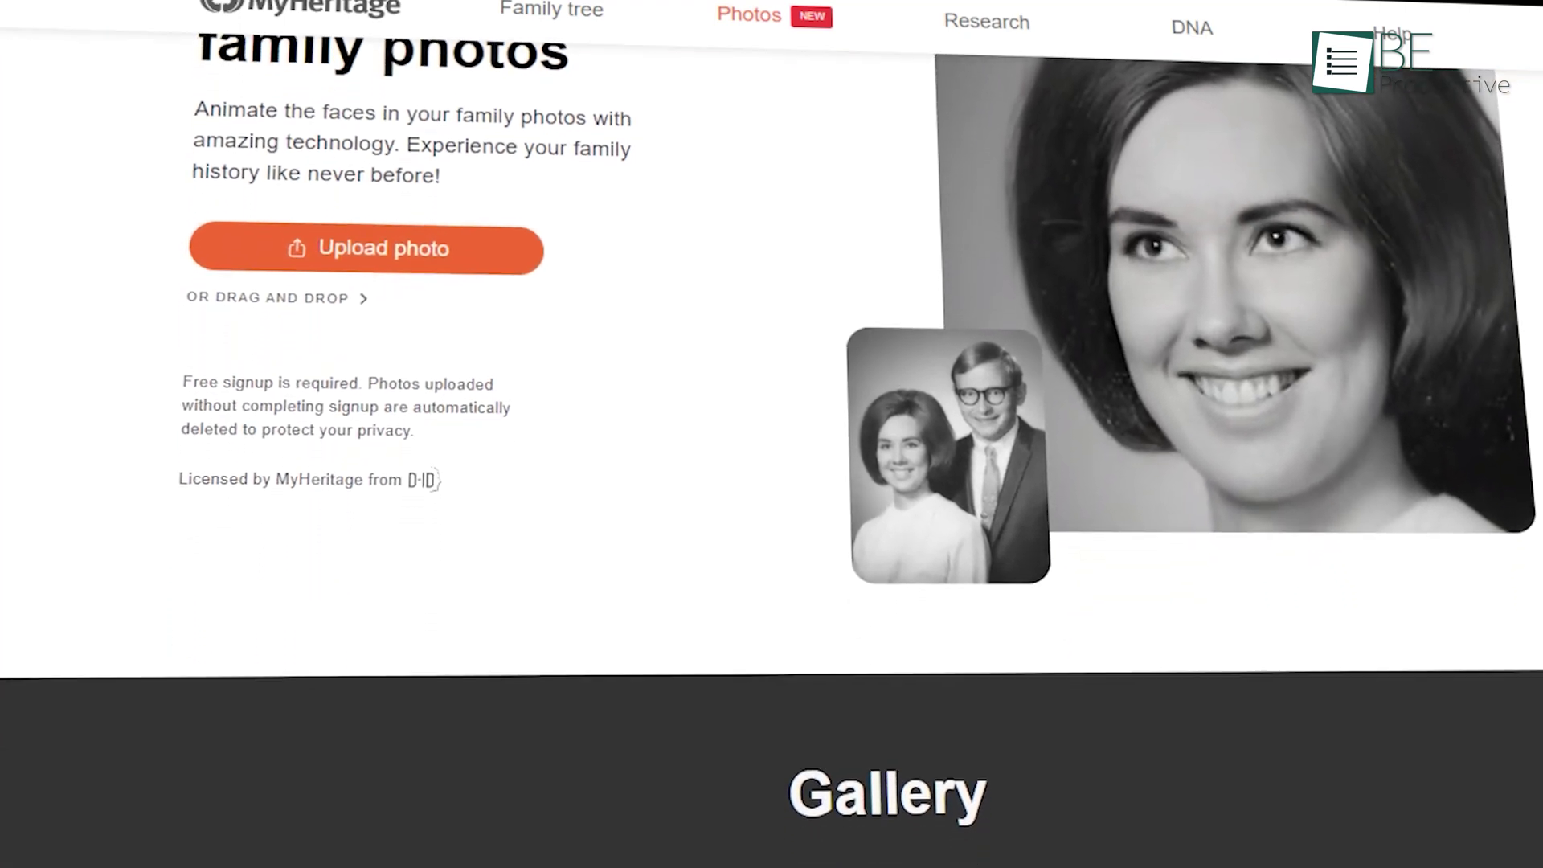
scroll(771, 434, down, 2)
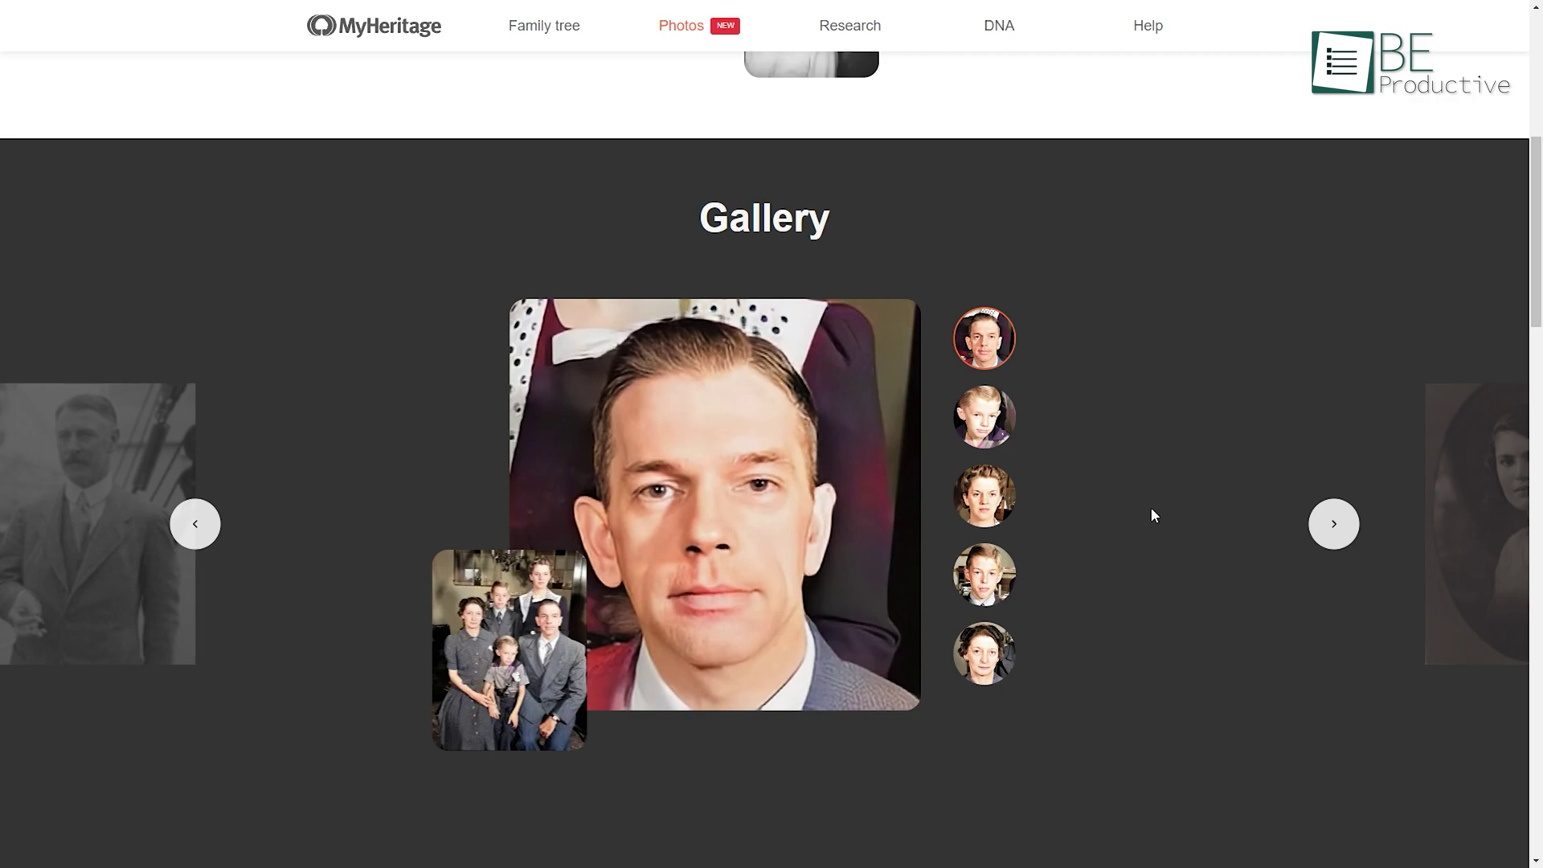
click(1004, 423)
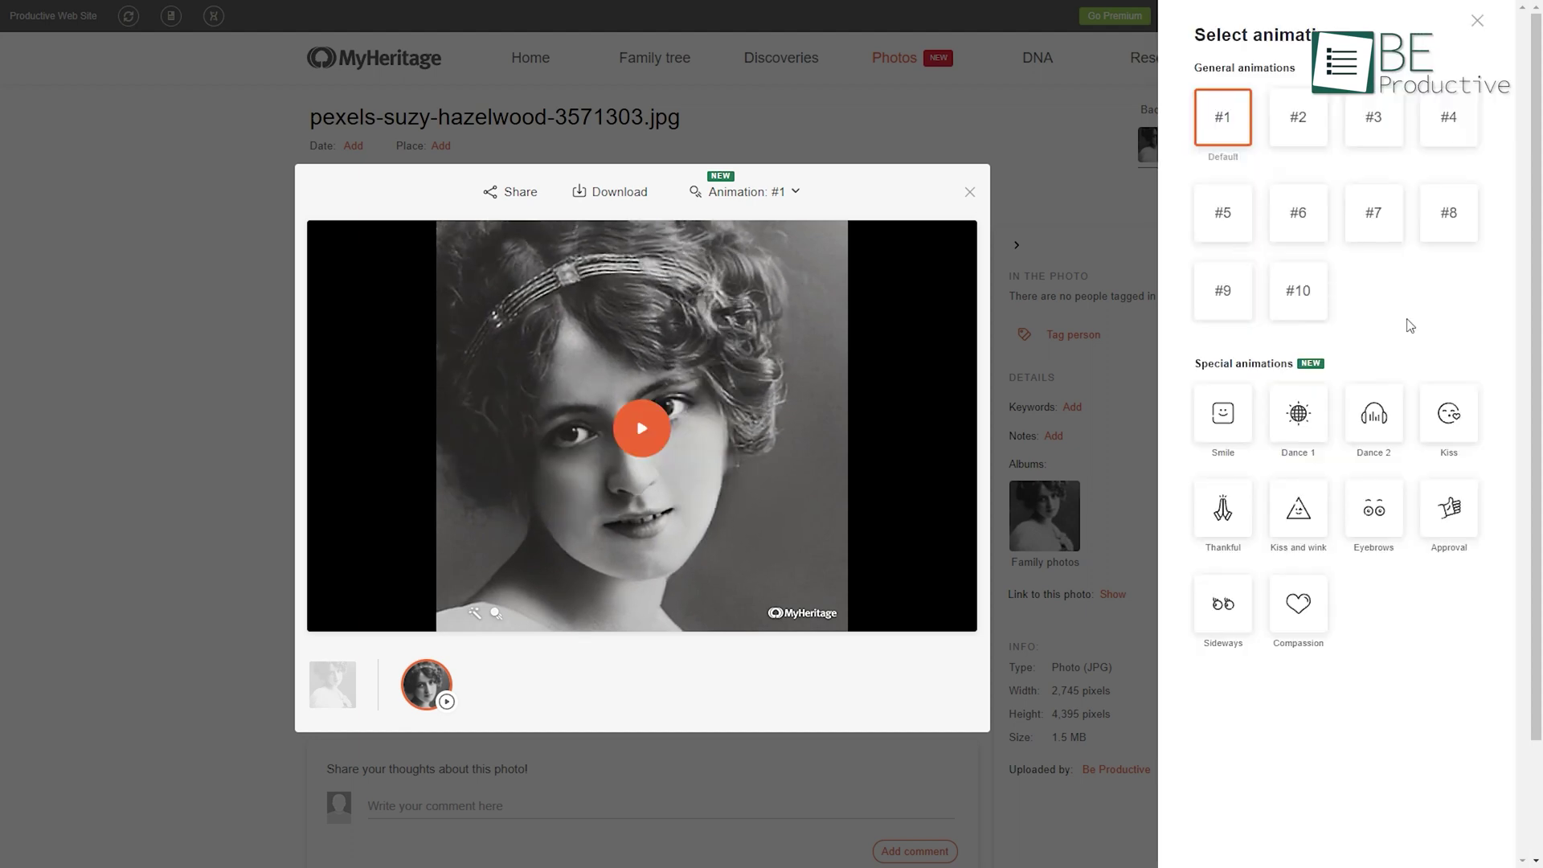
click(1230, 290)
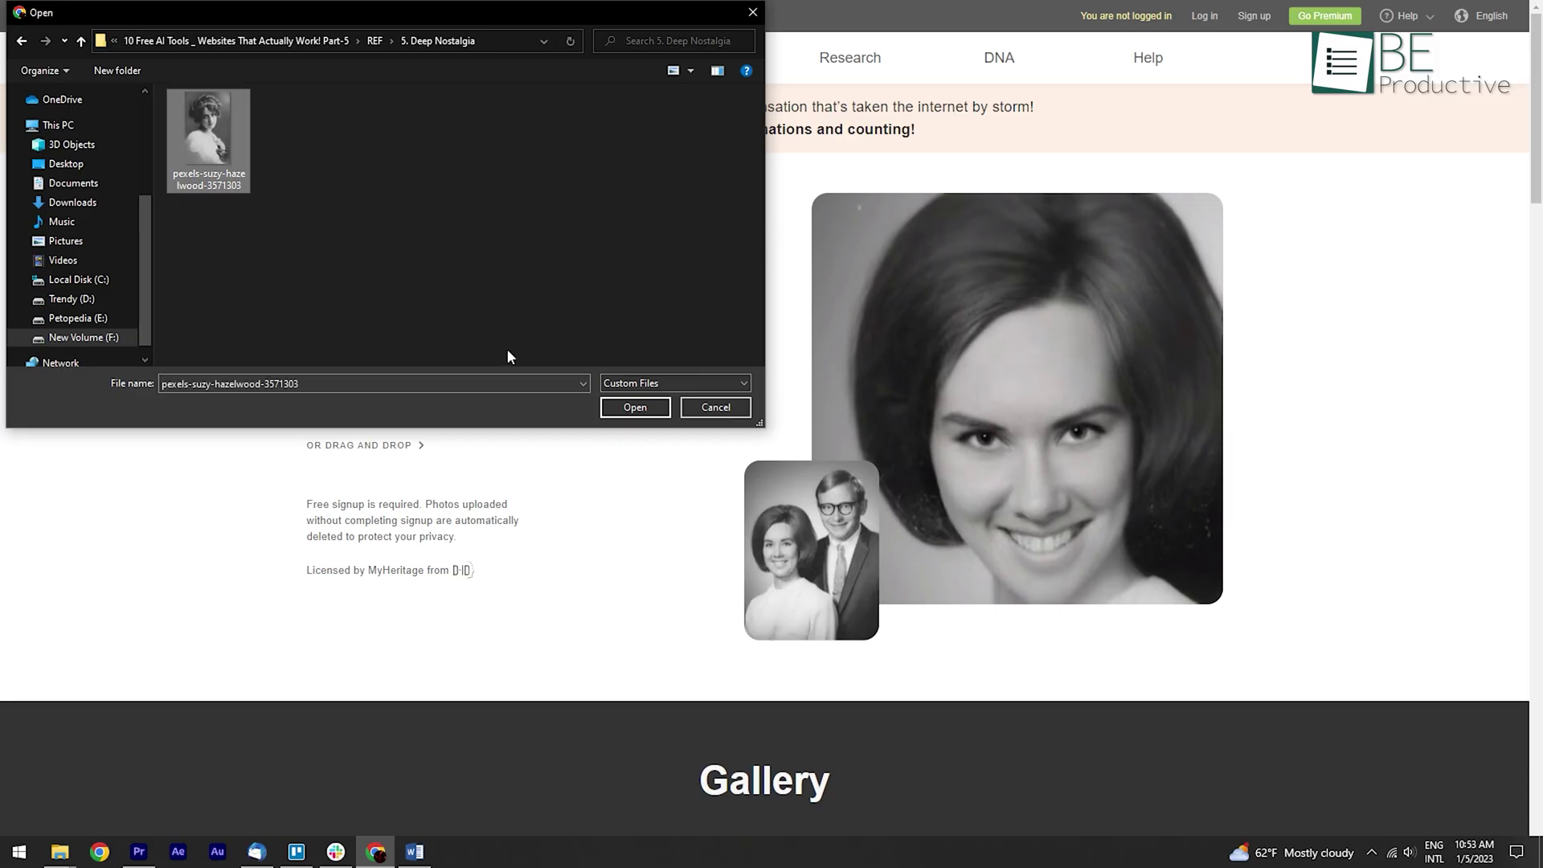
click(635, 408)
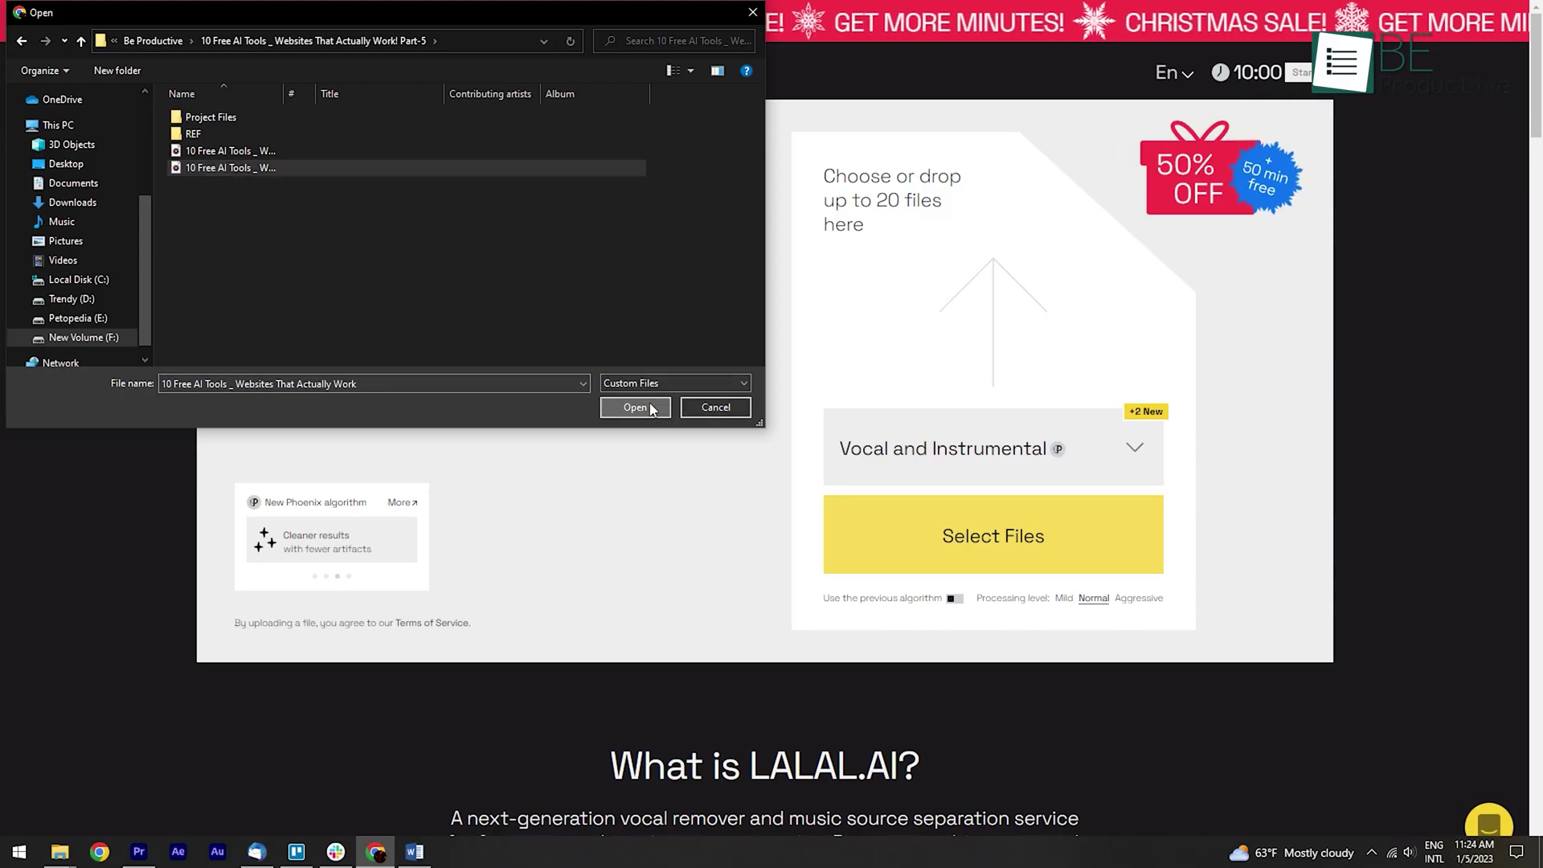
Upload the song, preview drums and then voice-and-noise stems, and scroll the package pricing
click(635, 408)
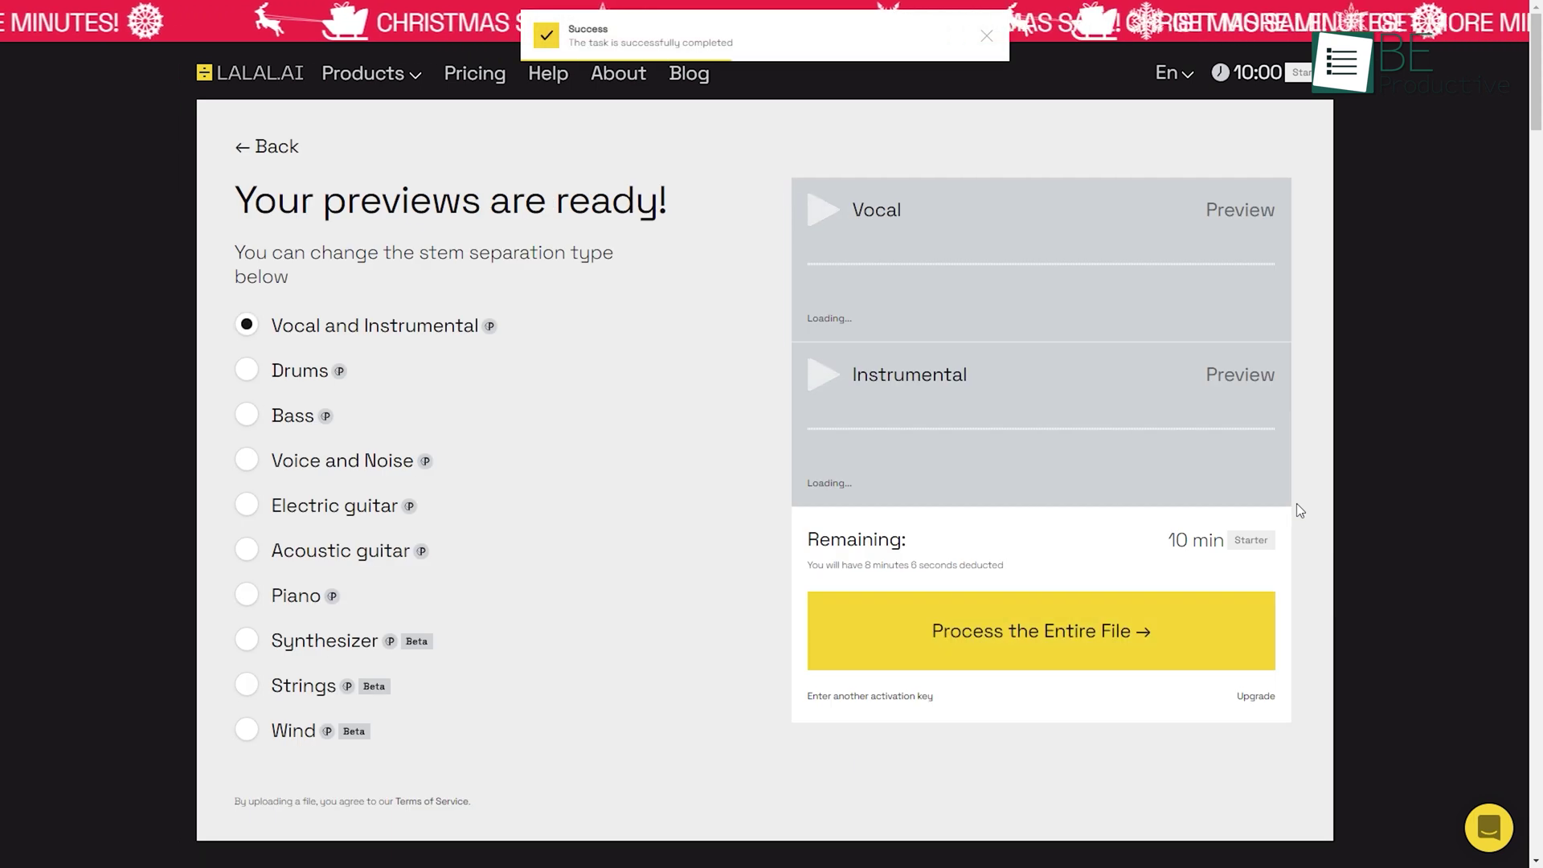
click(345, 366)
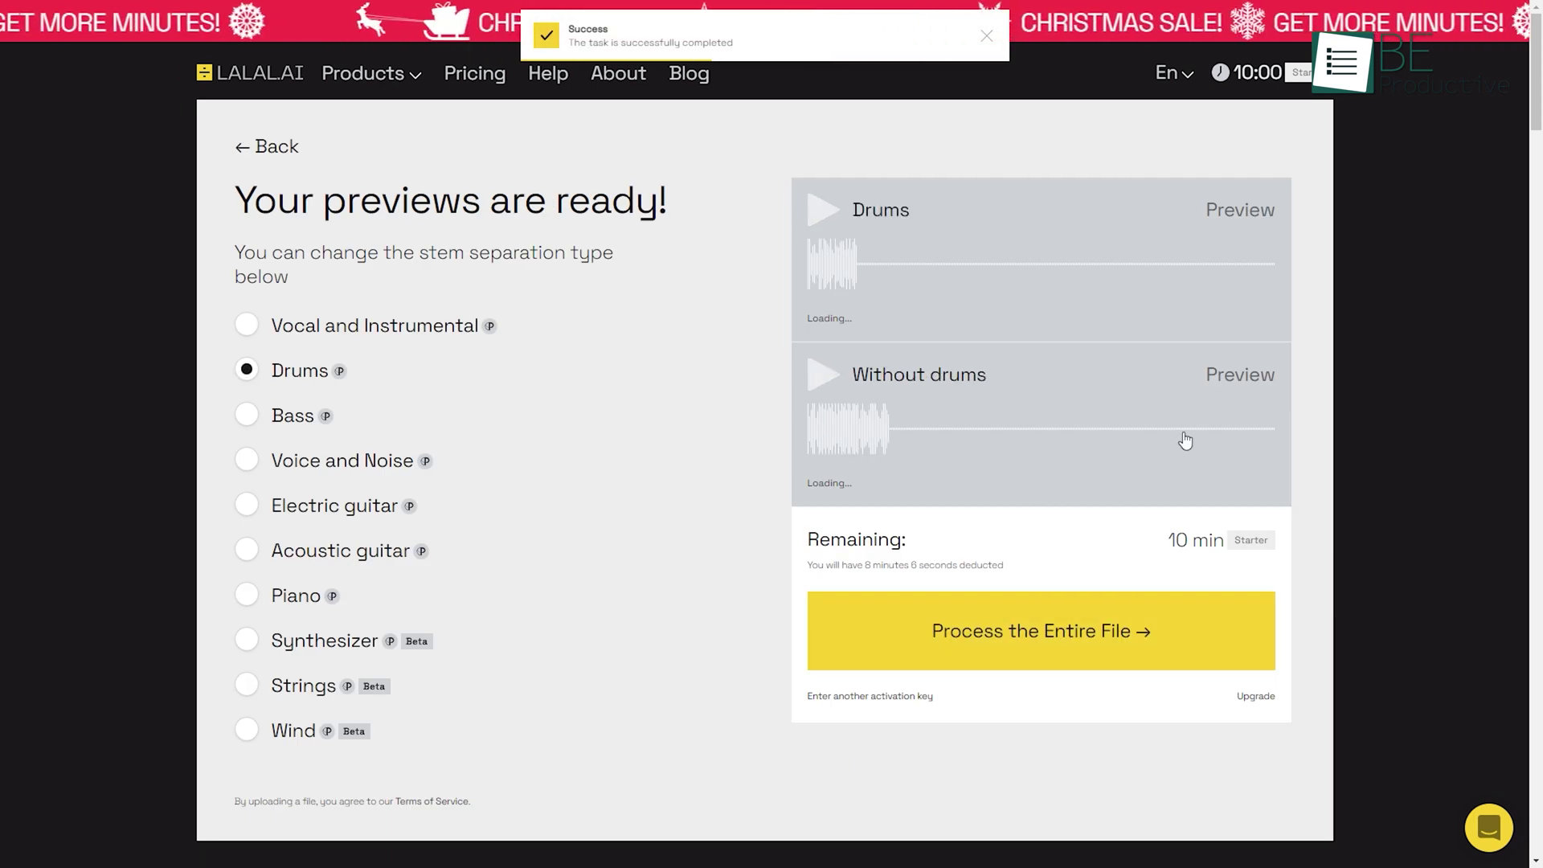
scroll(348, 362, down, 1)
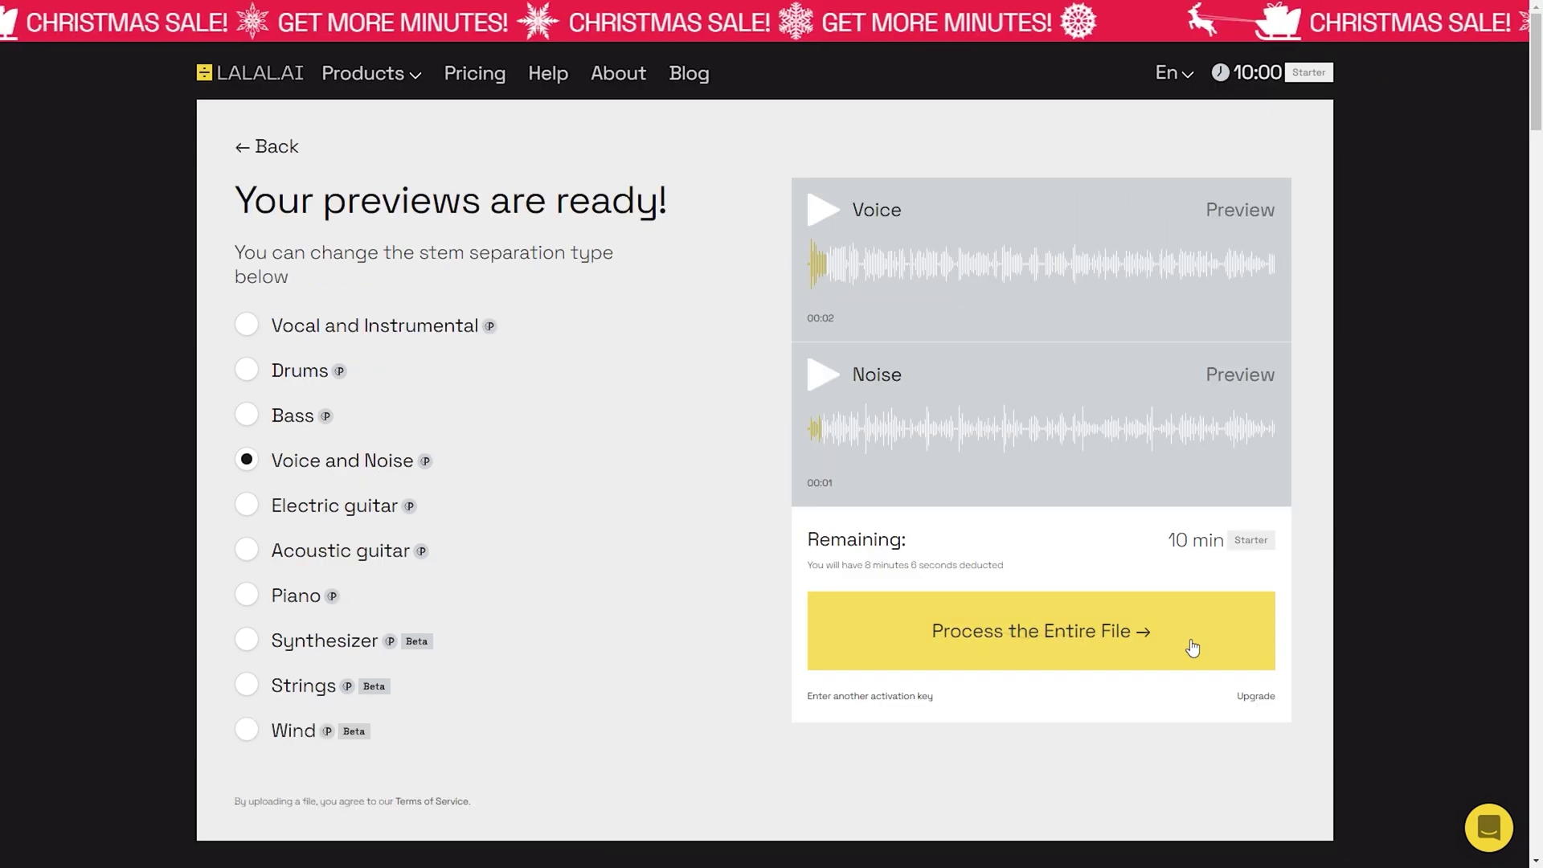
click(1190, 639)
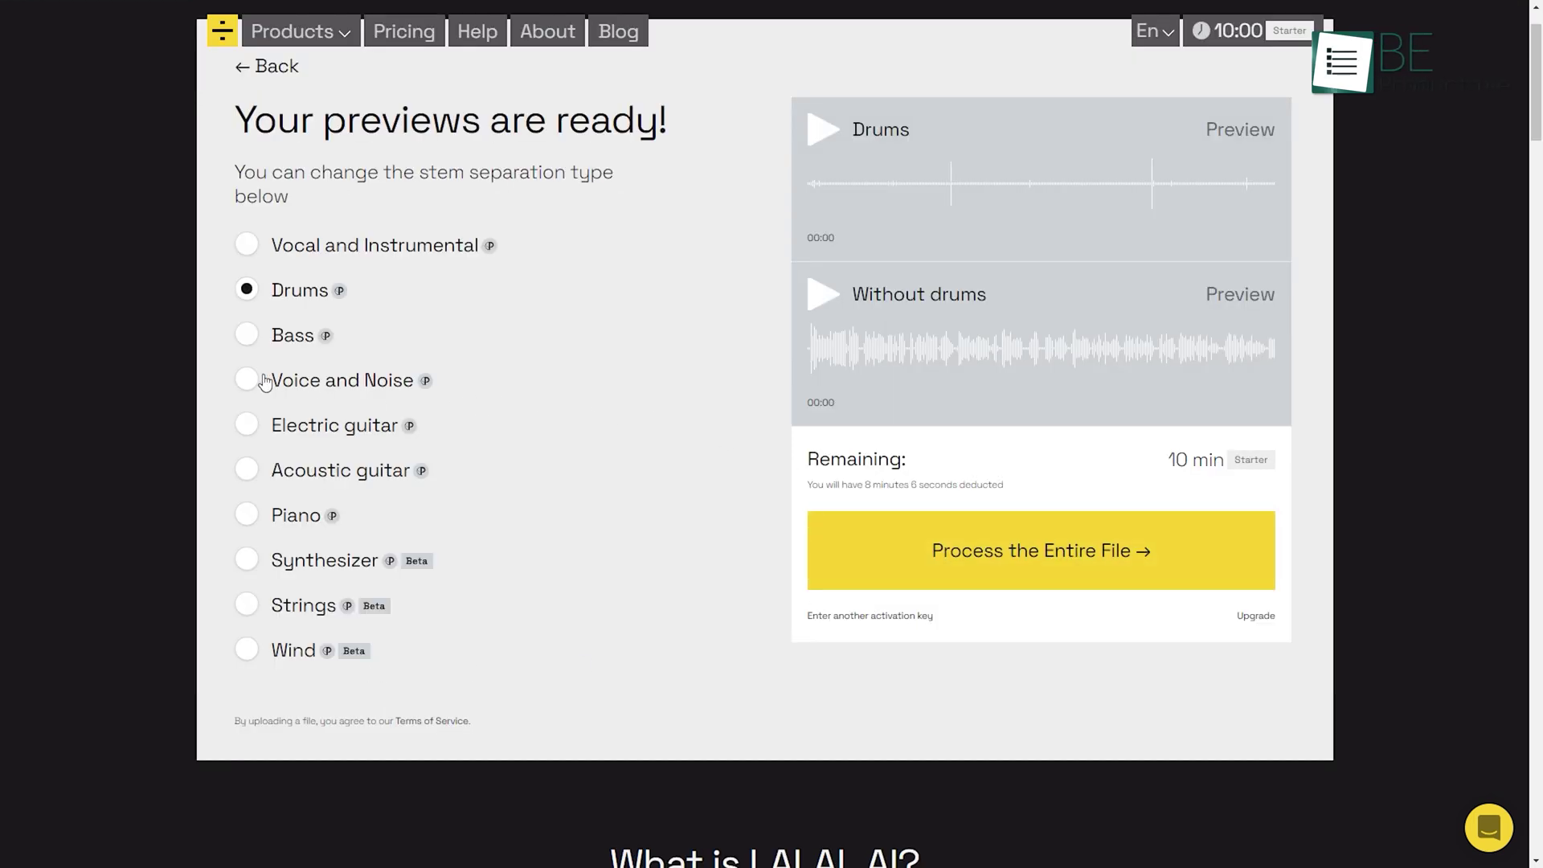
click(246, 380)
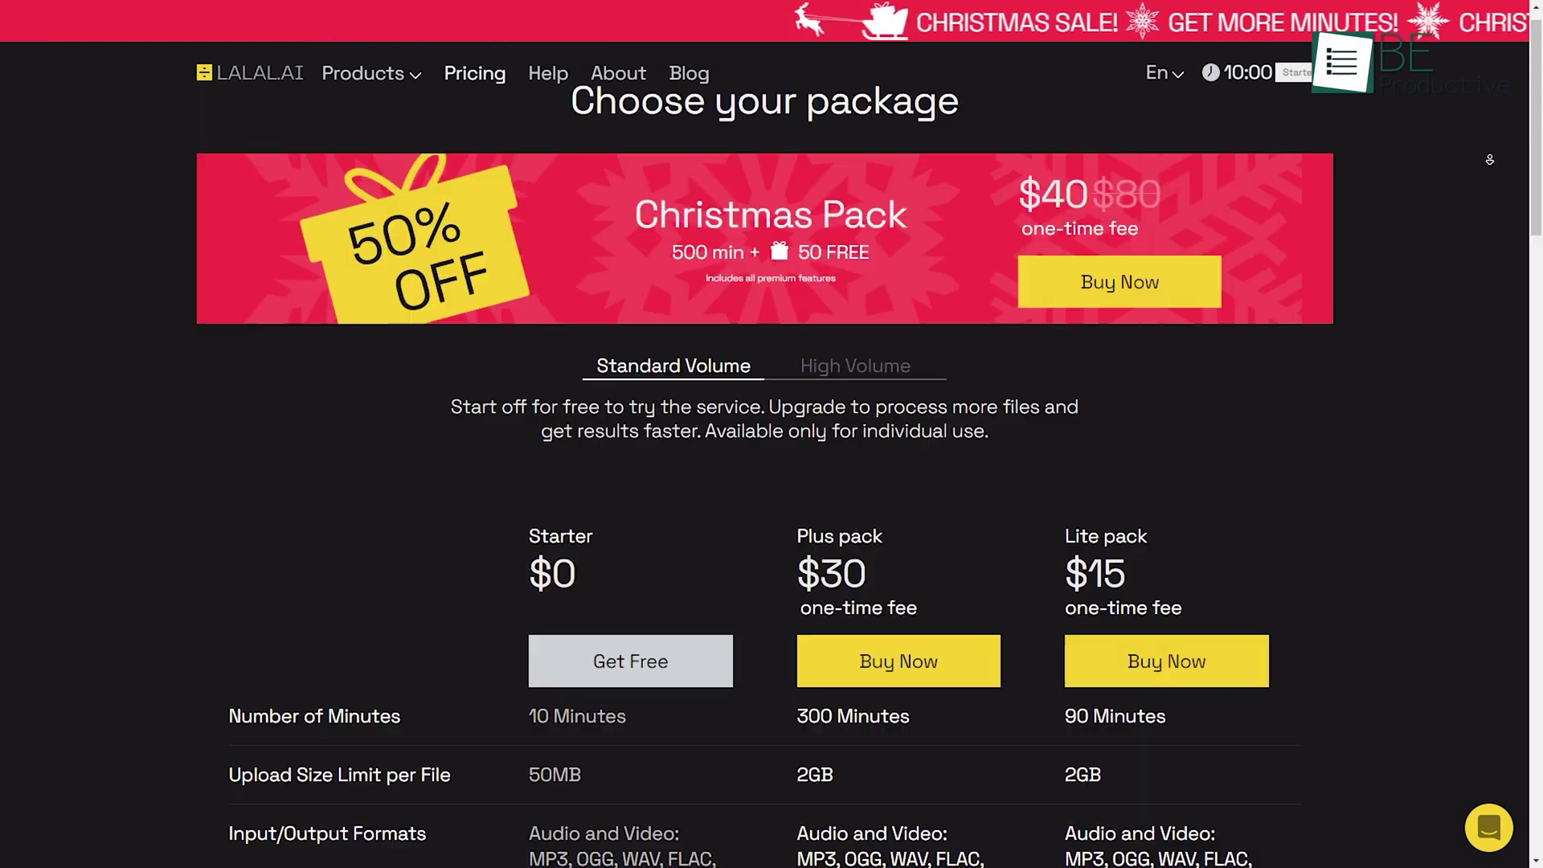
scroll(1490, 160, down, 2)
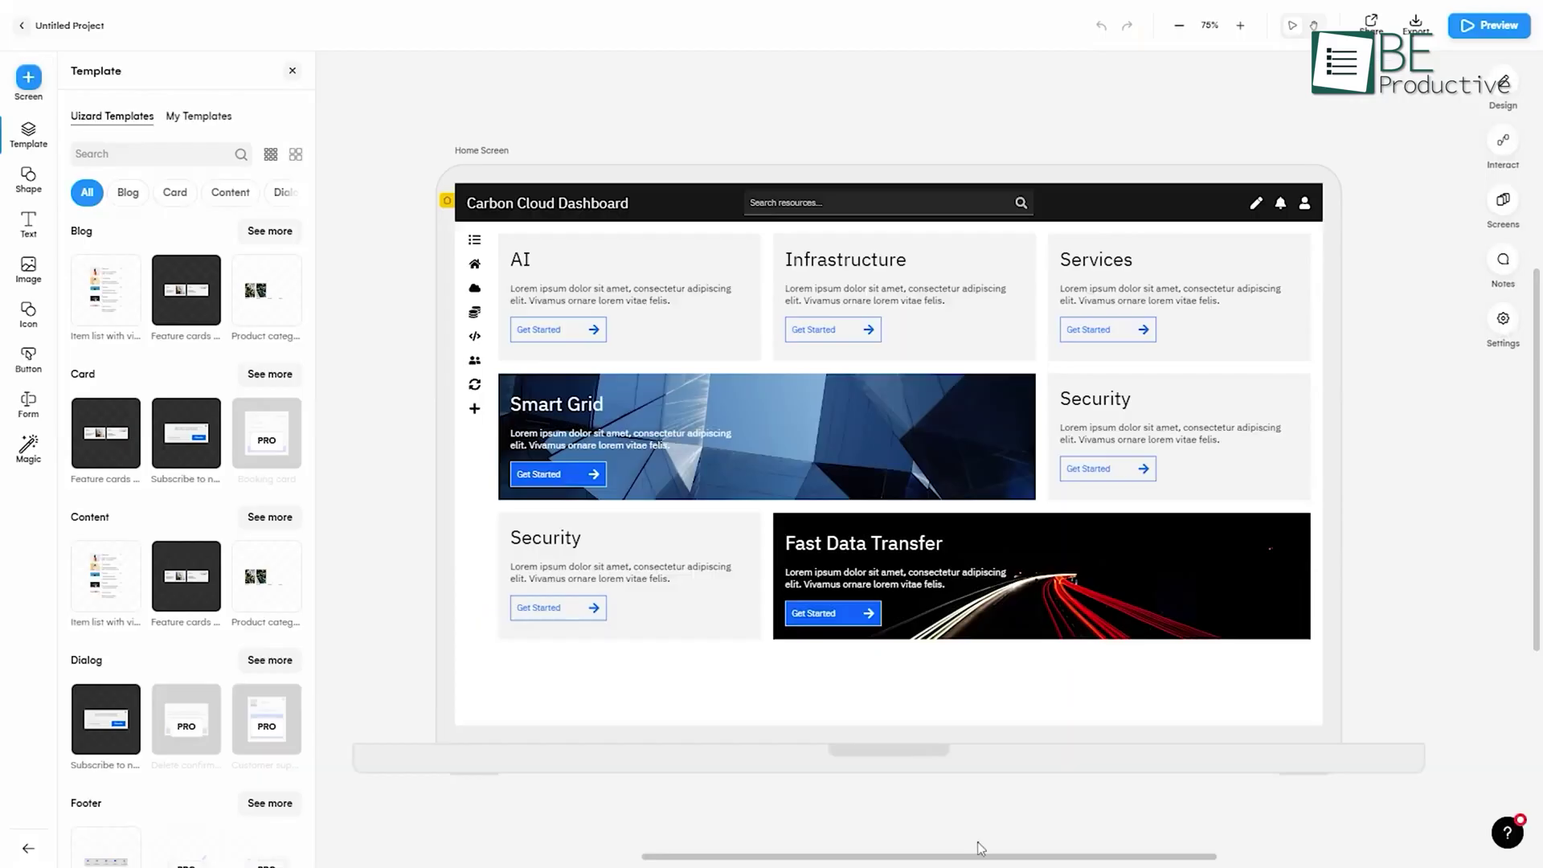
Select the Infrastructure card text and button, the Daily progress text and the Books card
click(911, 294)
click(841, 324)
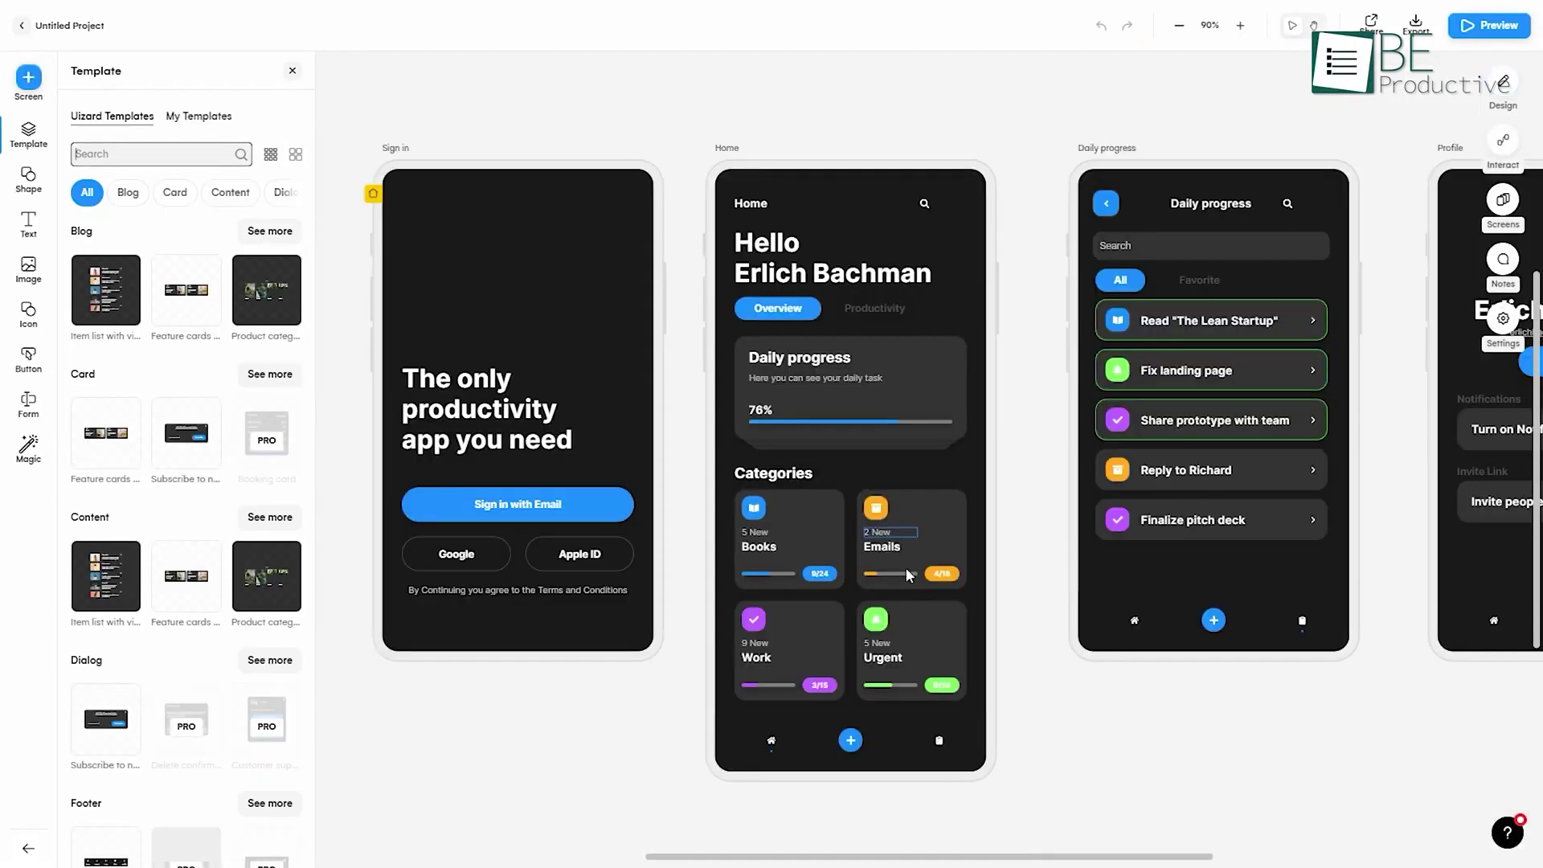
click(863, 356)
click(773, 506)
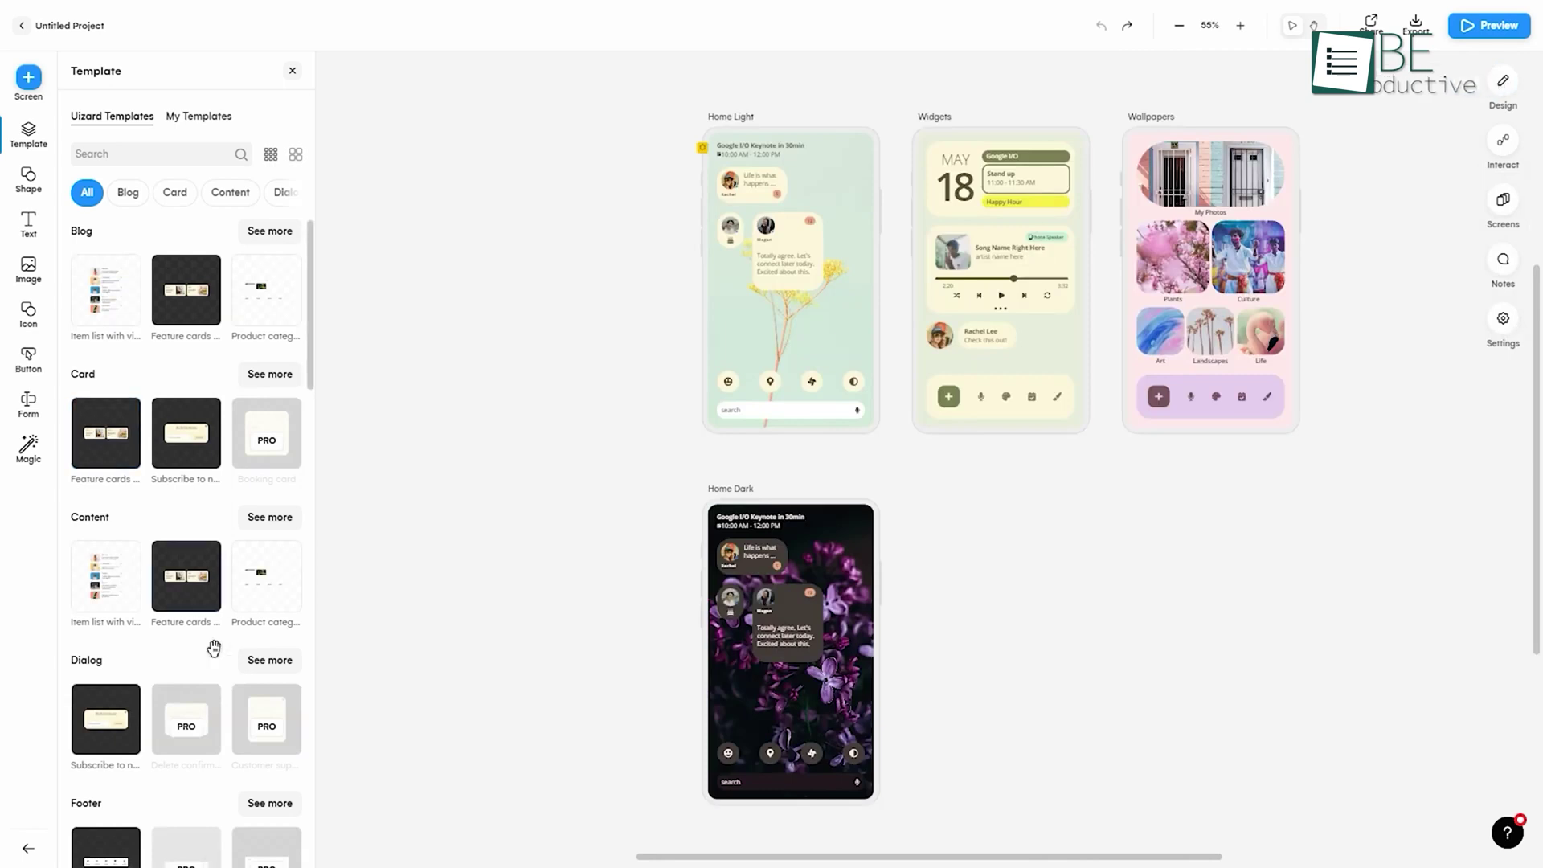
scroll(214, 648, down, 2)
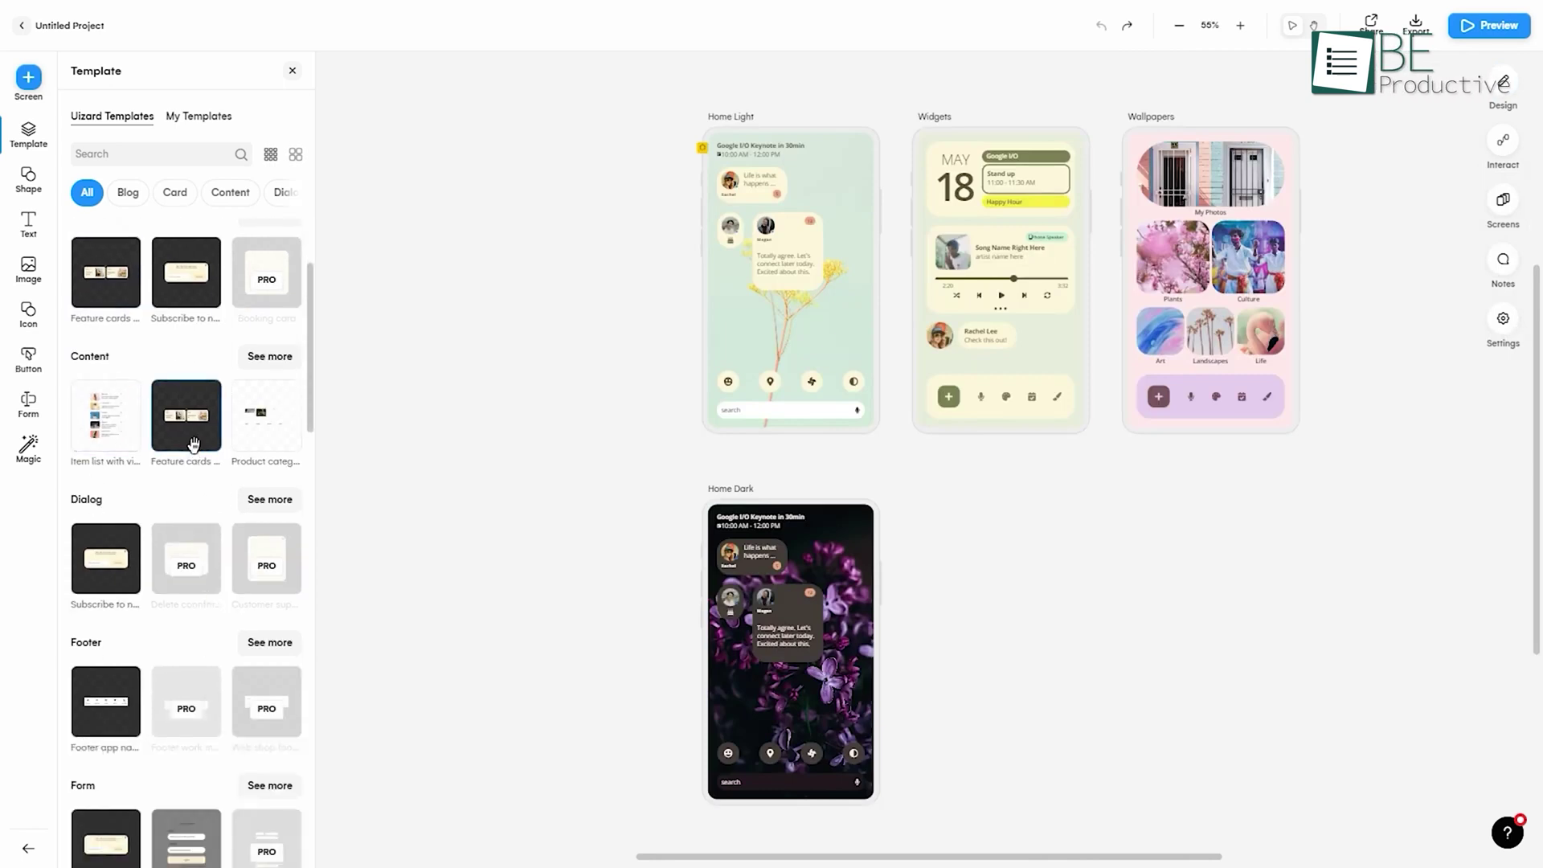
Add a Feature cards block beside the Home Dark screen and select its card image
drag(194, 444, 1102, 550)
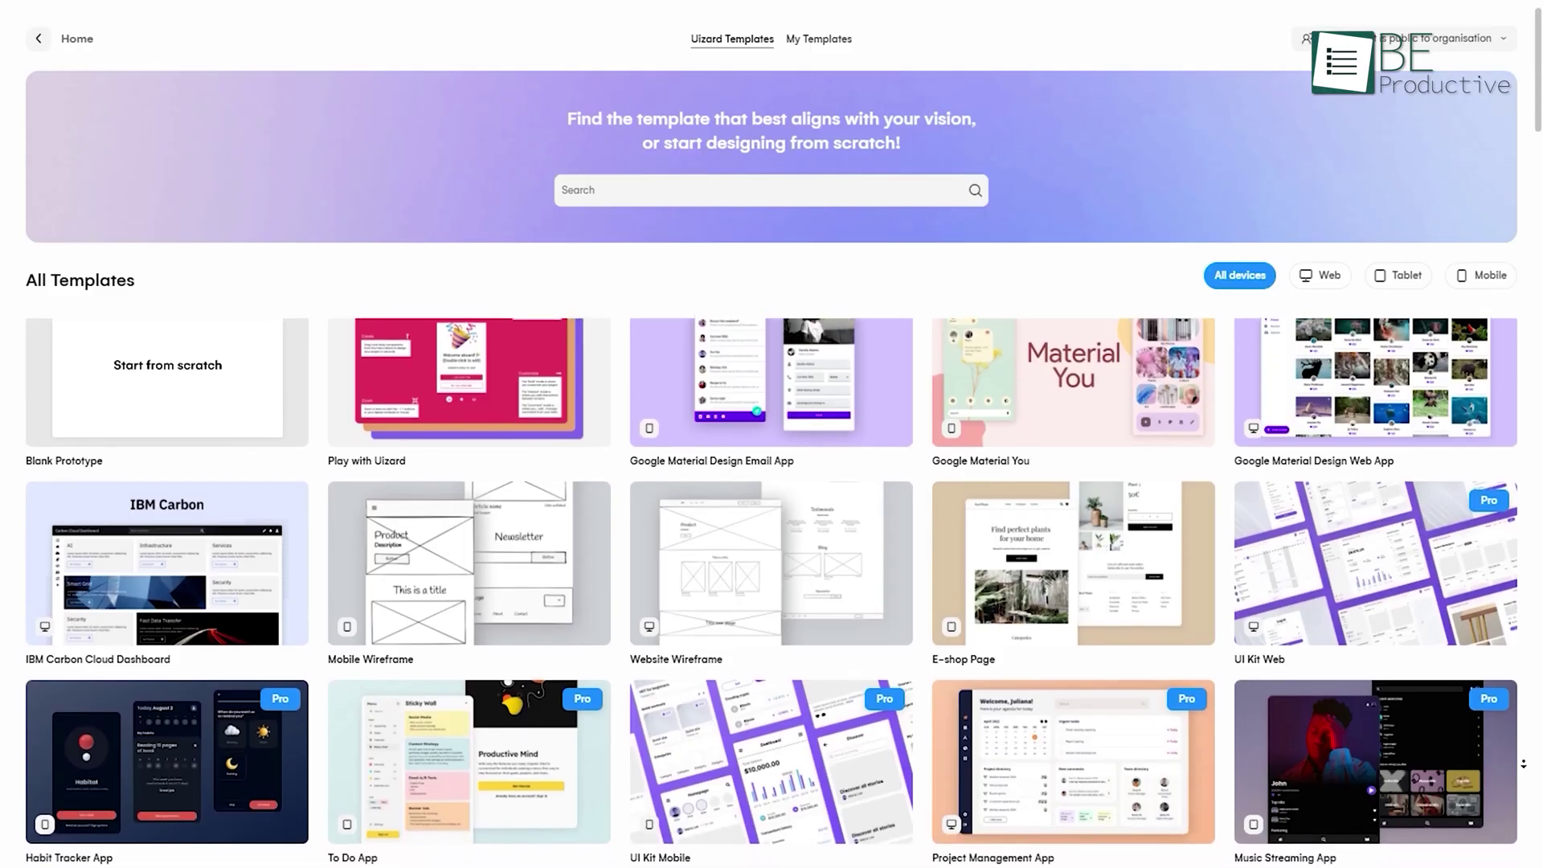
scroll(772, 587, down, 1)
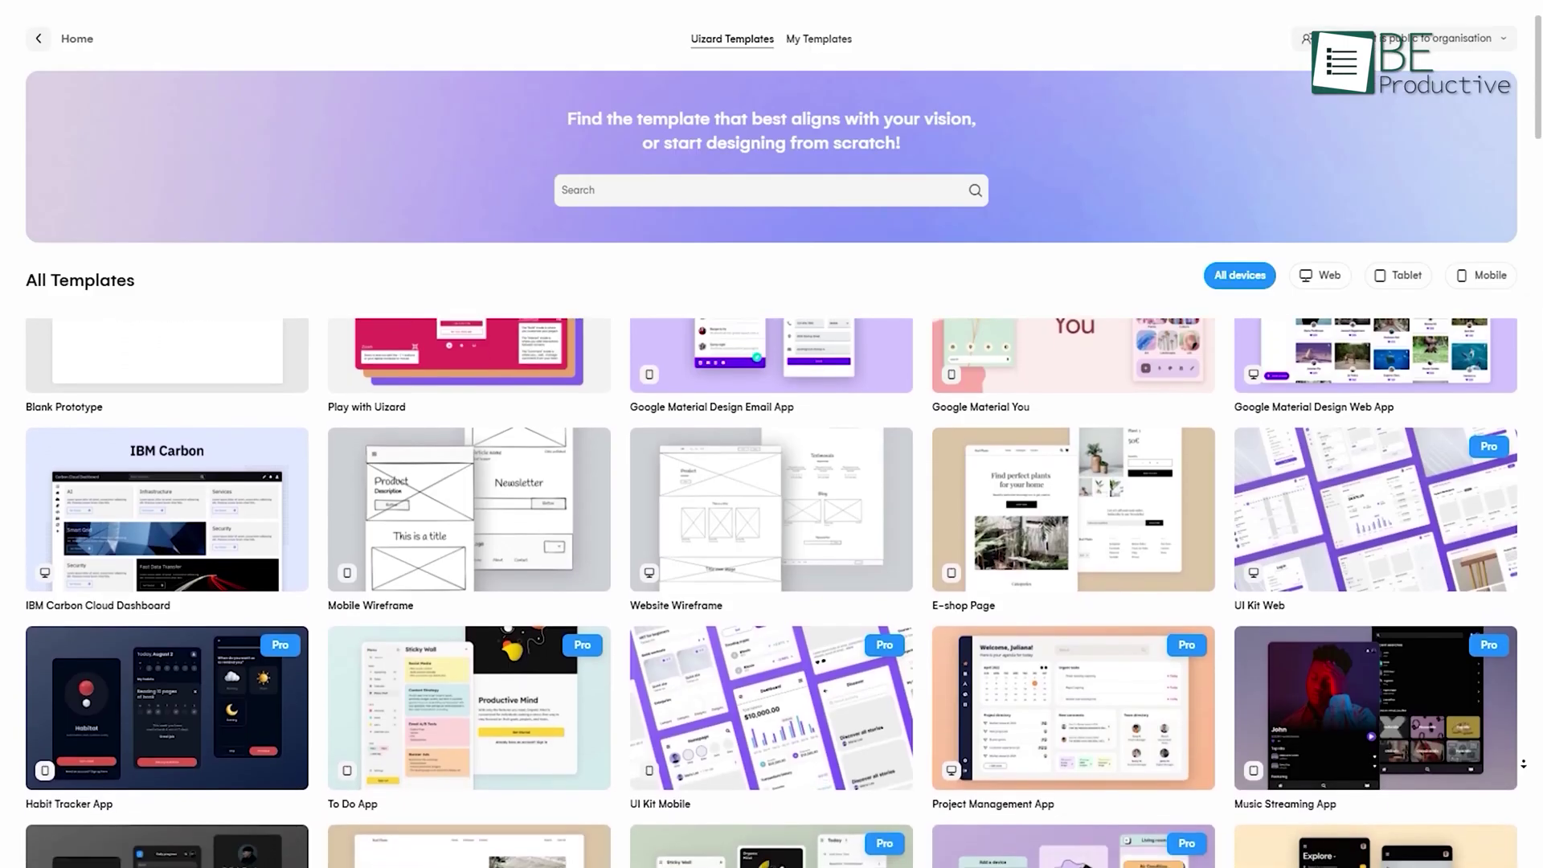
scroll(772, 587, down, 1)
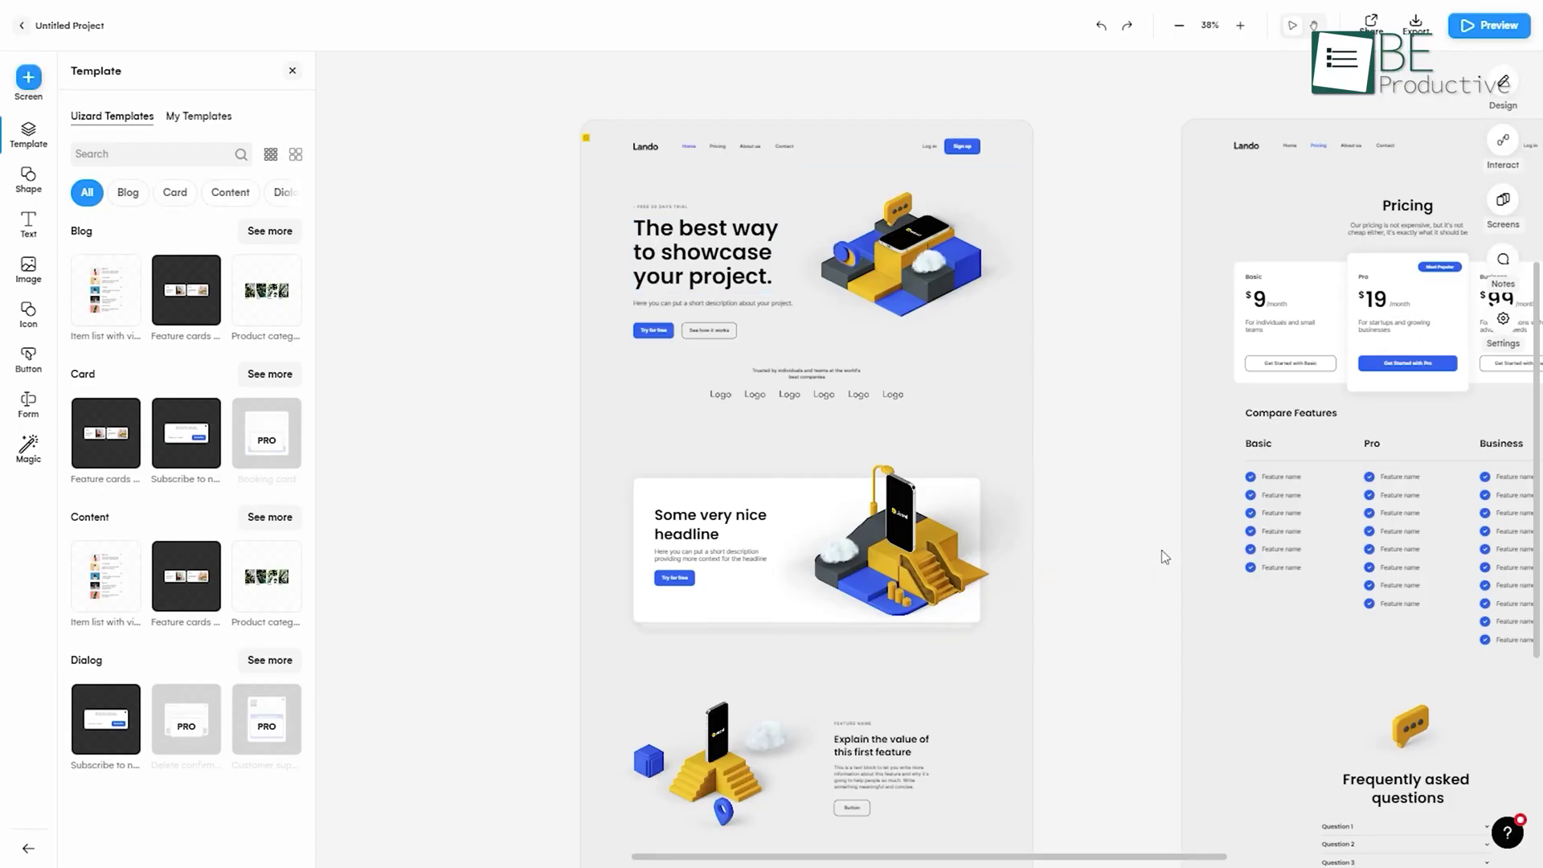
click(924, 555)
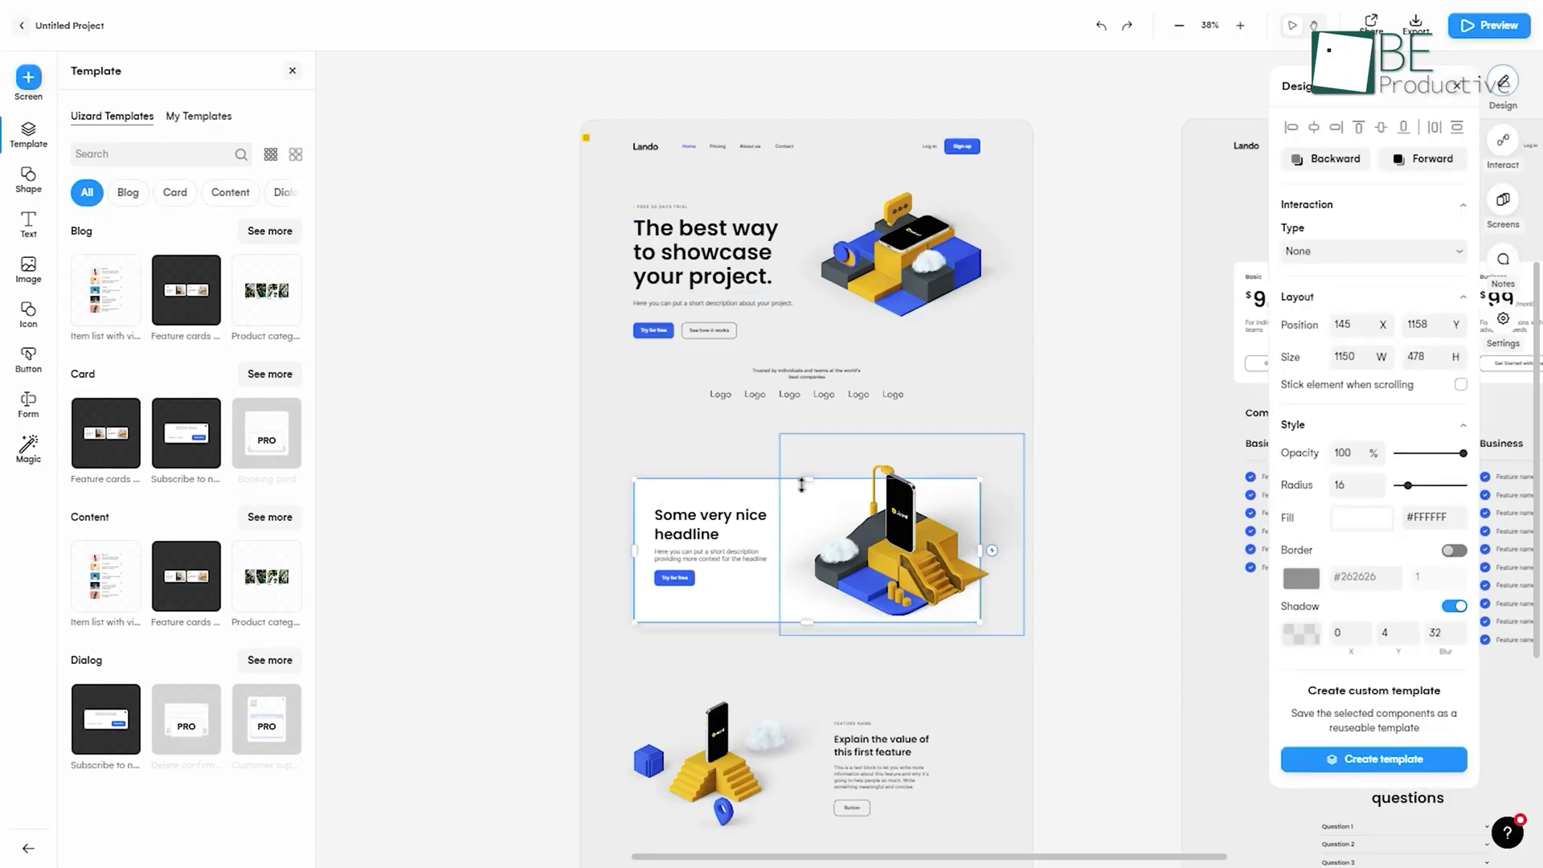
click(1147, 358)
Edit the headline to 'Be', check hero image choices, and add Feature cards beside the item list
double_click(692, 250)
text(Be)
double_click(901, 257)
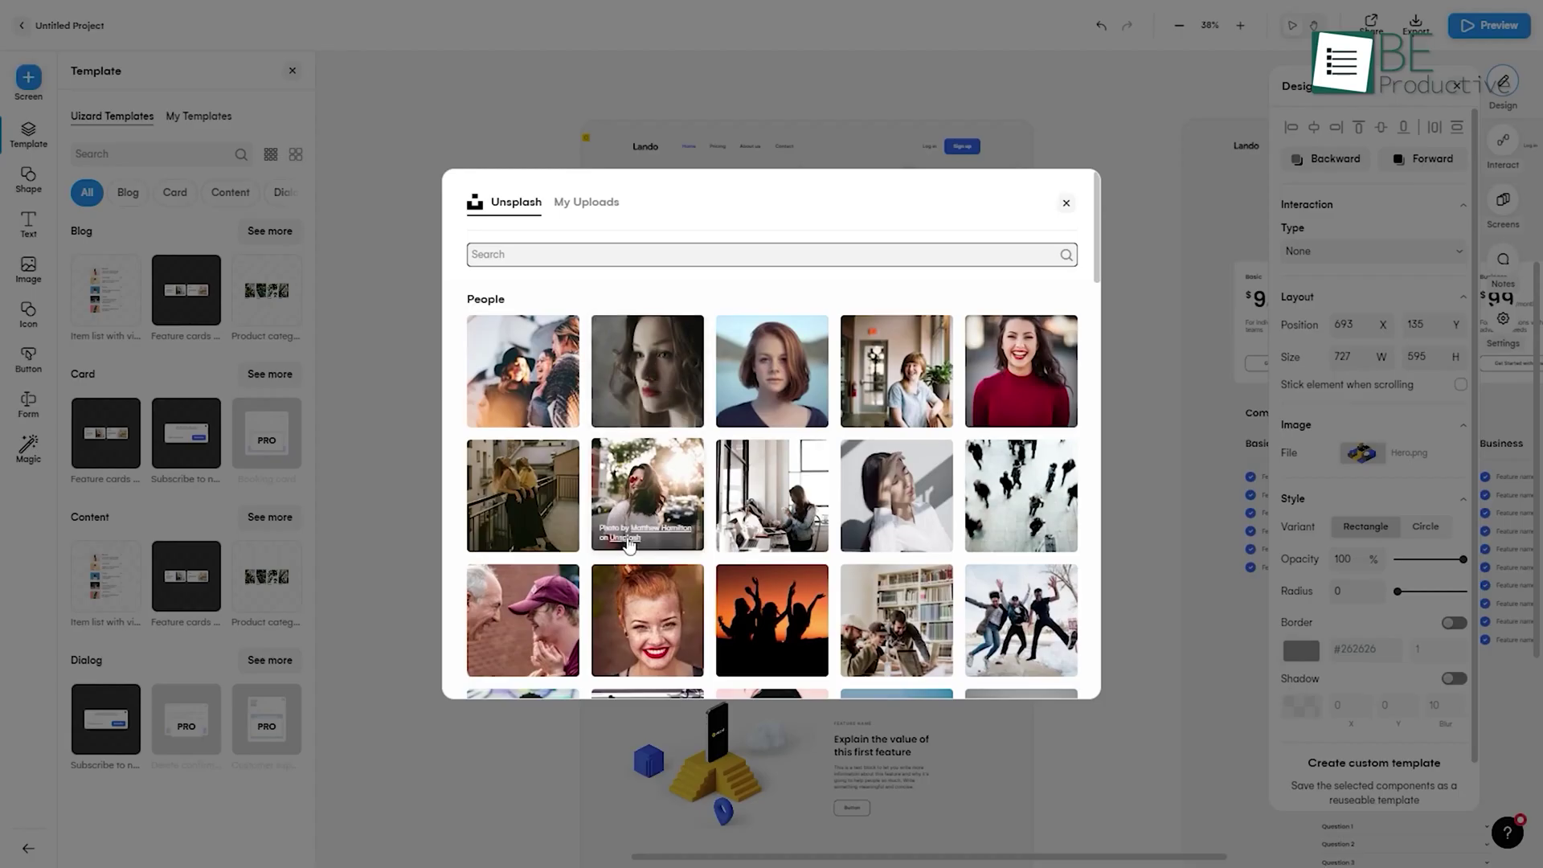
click(1065, 206)
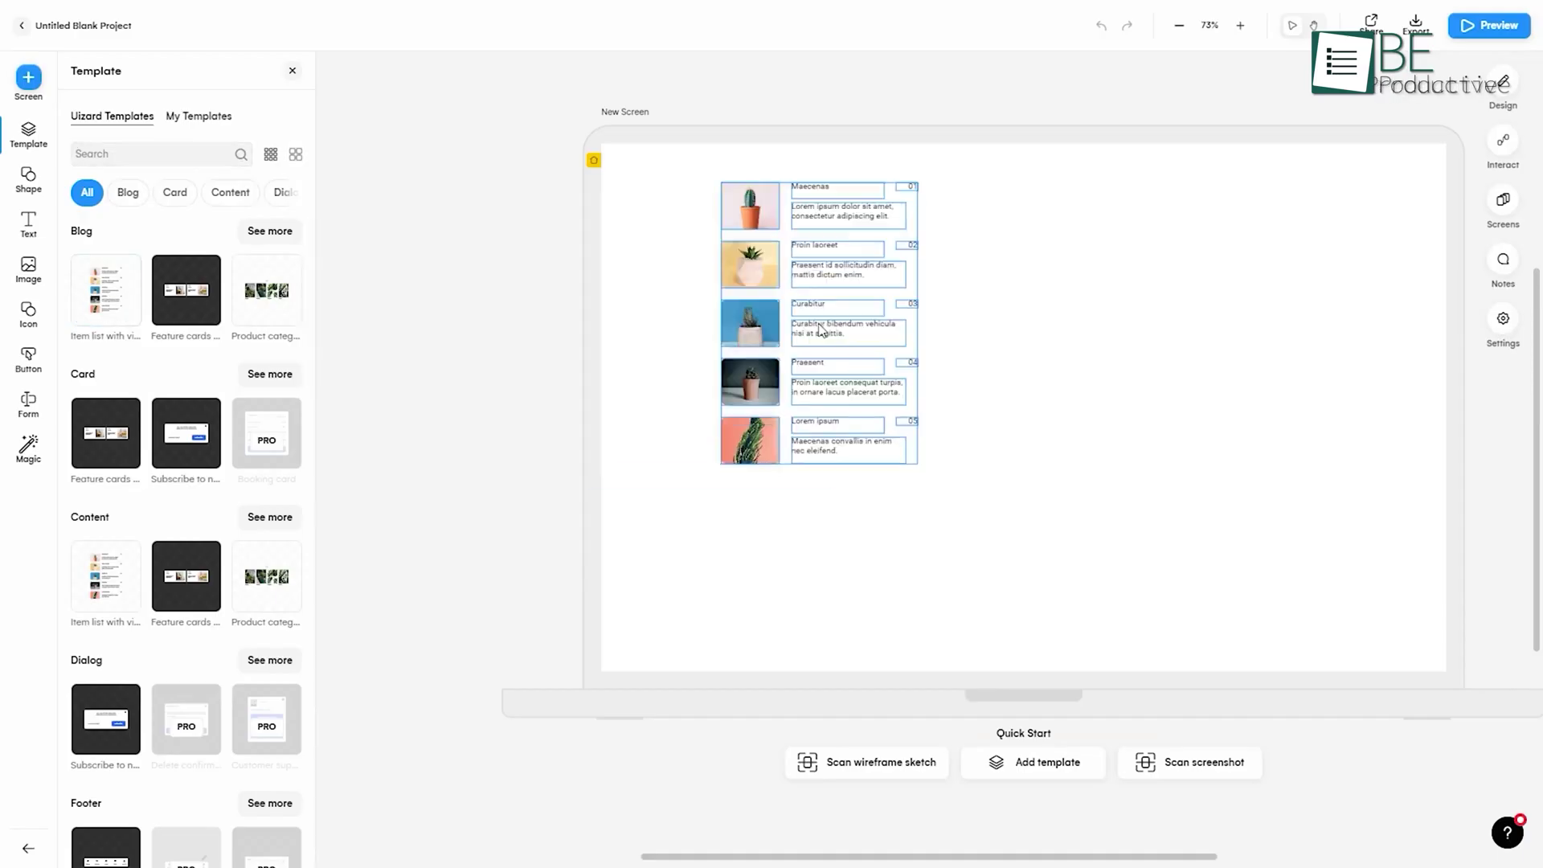
drag(186, 289, 1128, 247)
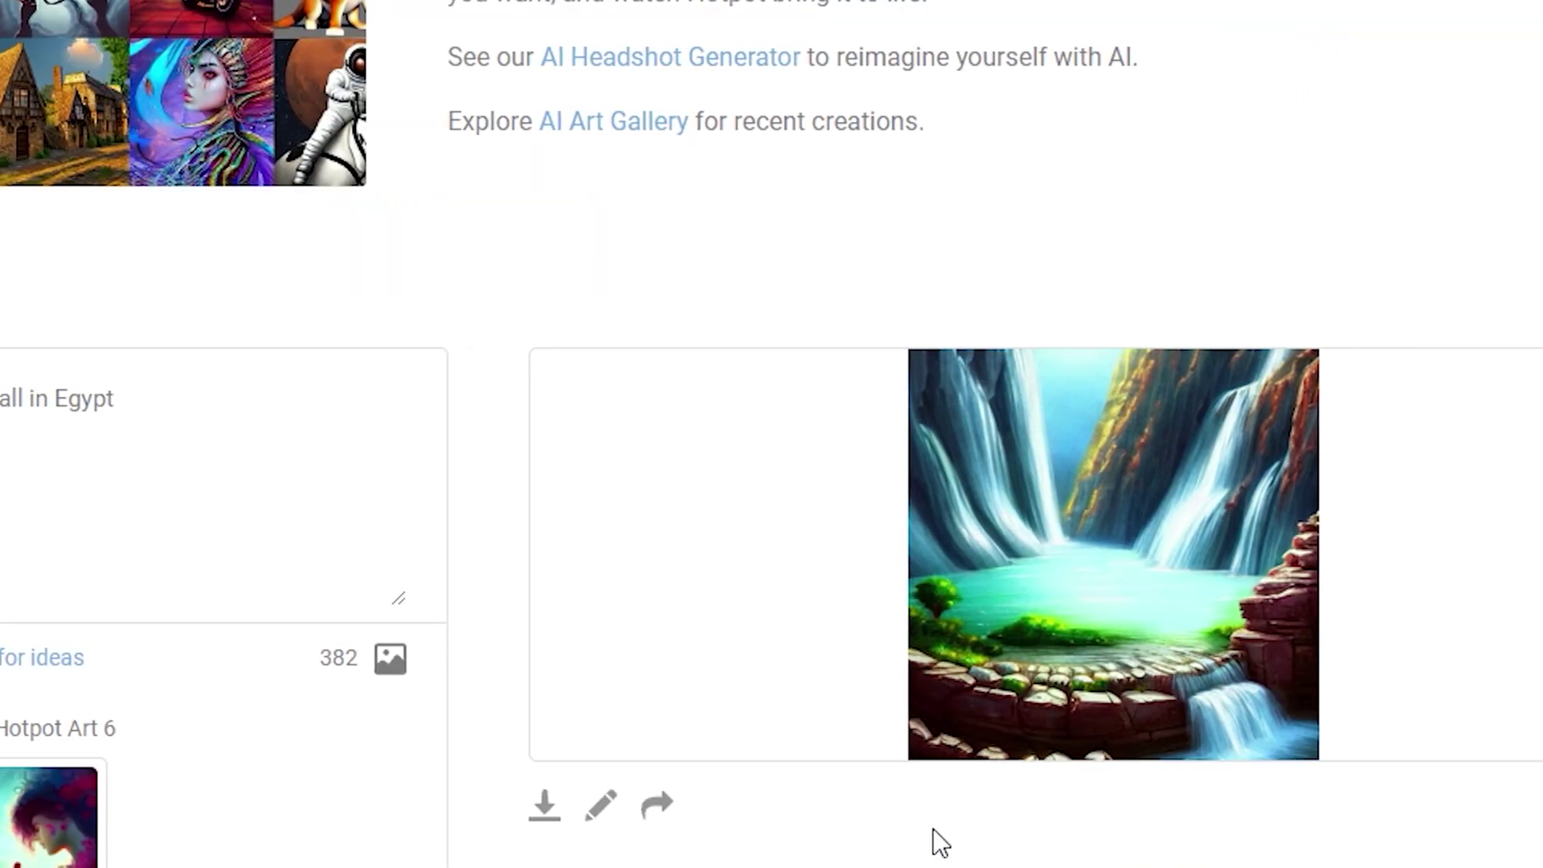
Enter the 'Waterfall in Egypt' prompt and generate the painted image
text(all in)
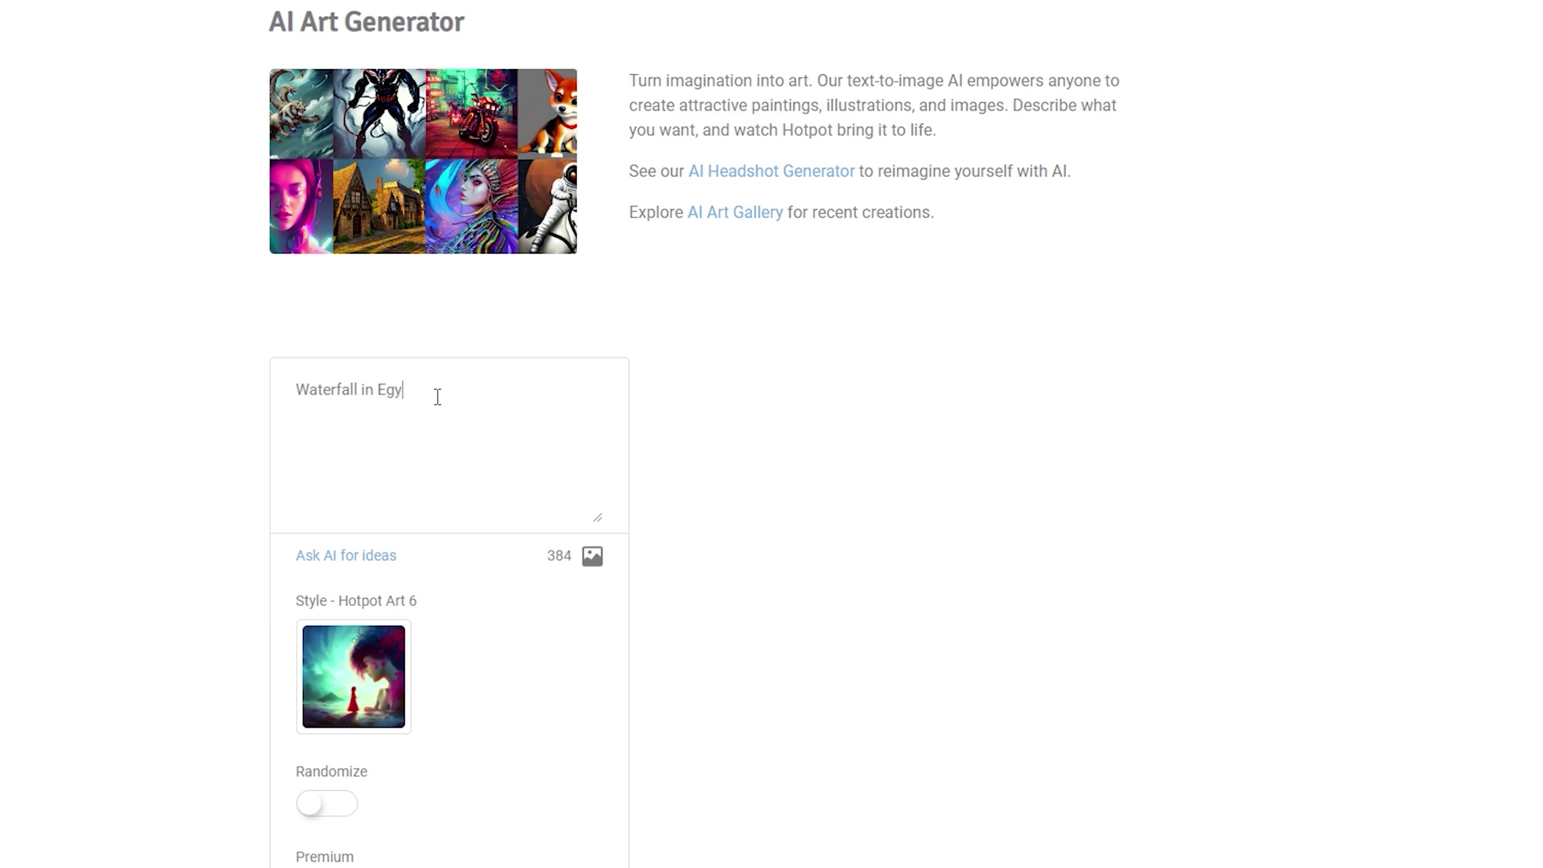
scroll(438, 397, down, 8)
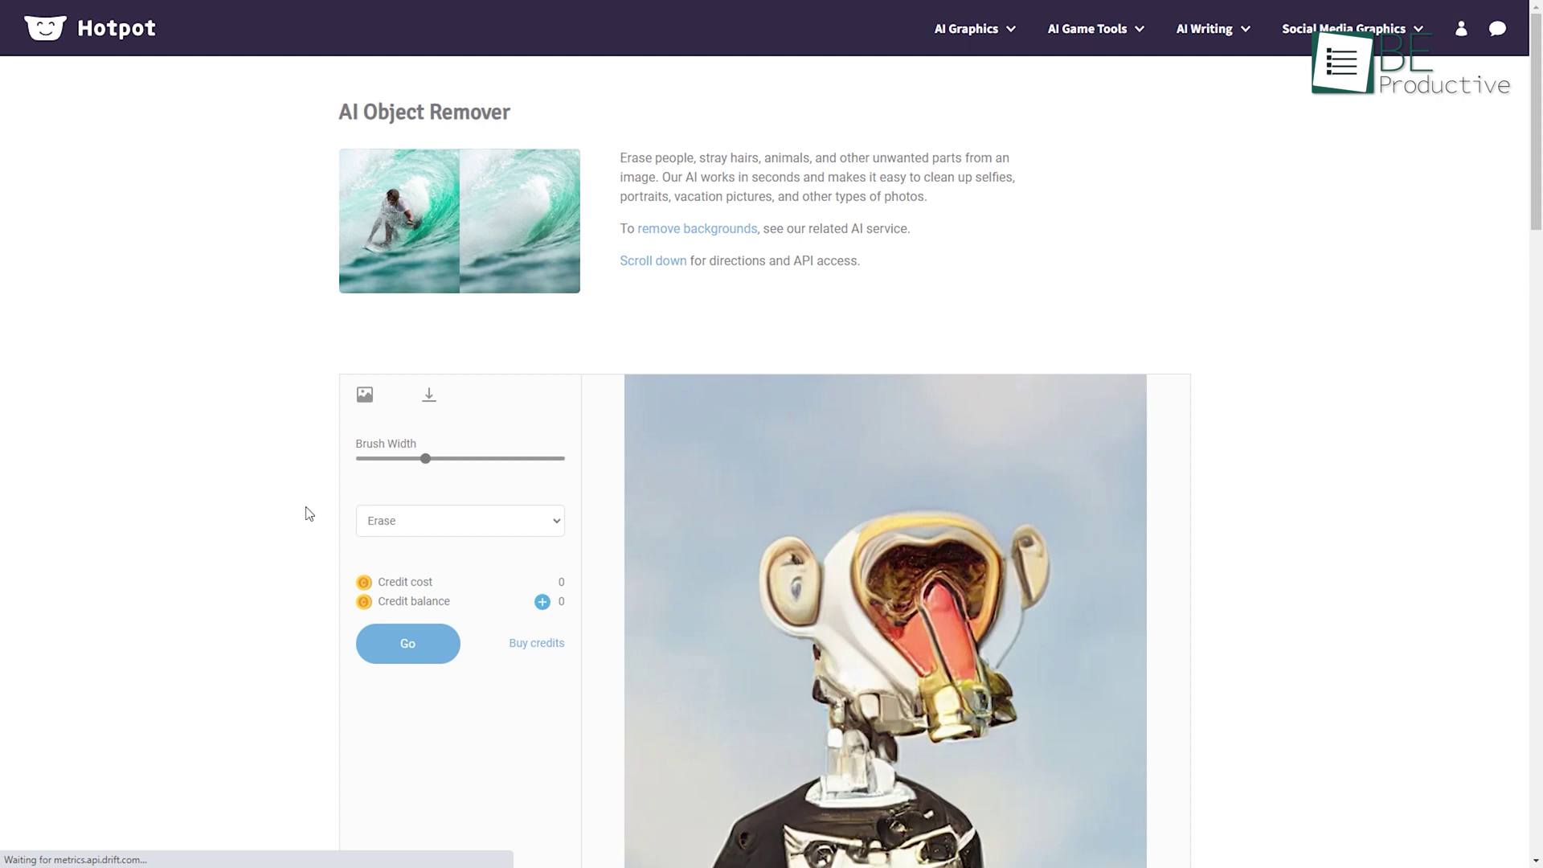
scroll(1103, 321, down, 3)
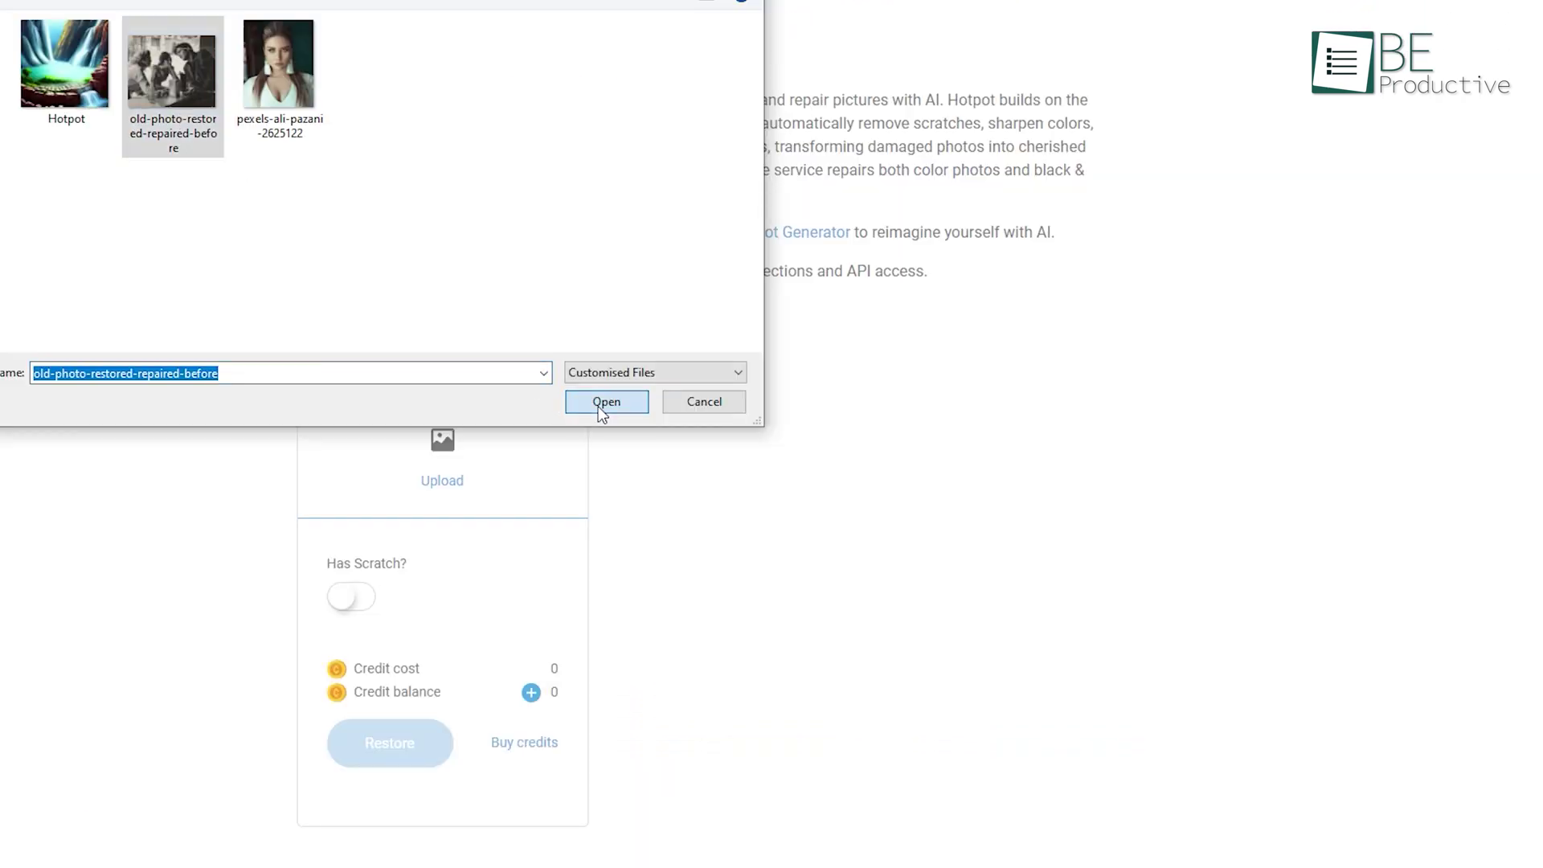
Restore an uploaded old damaged photo, then view the credit plans from AI Sparkwriter
click(606, 402)
click(438, 743)
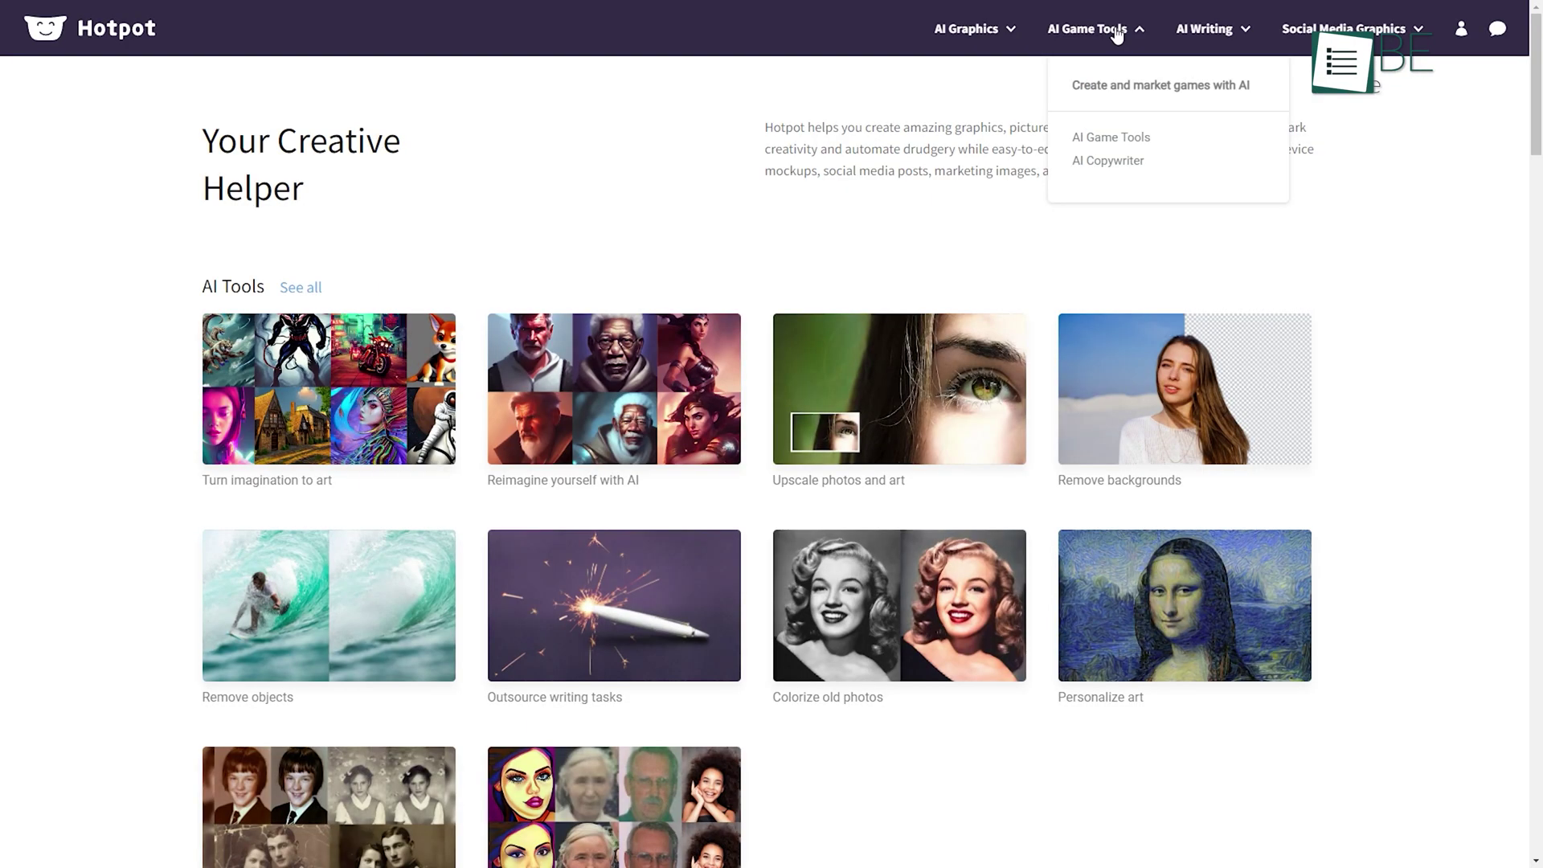
click(1236, 39)
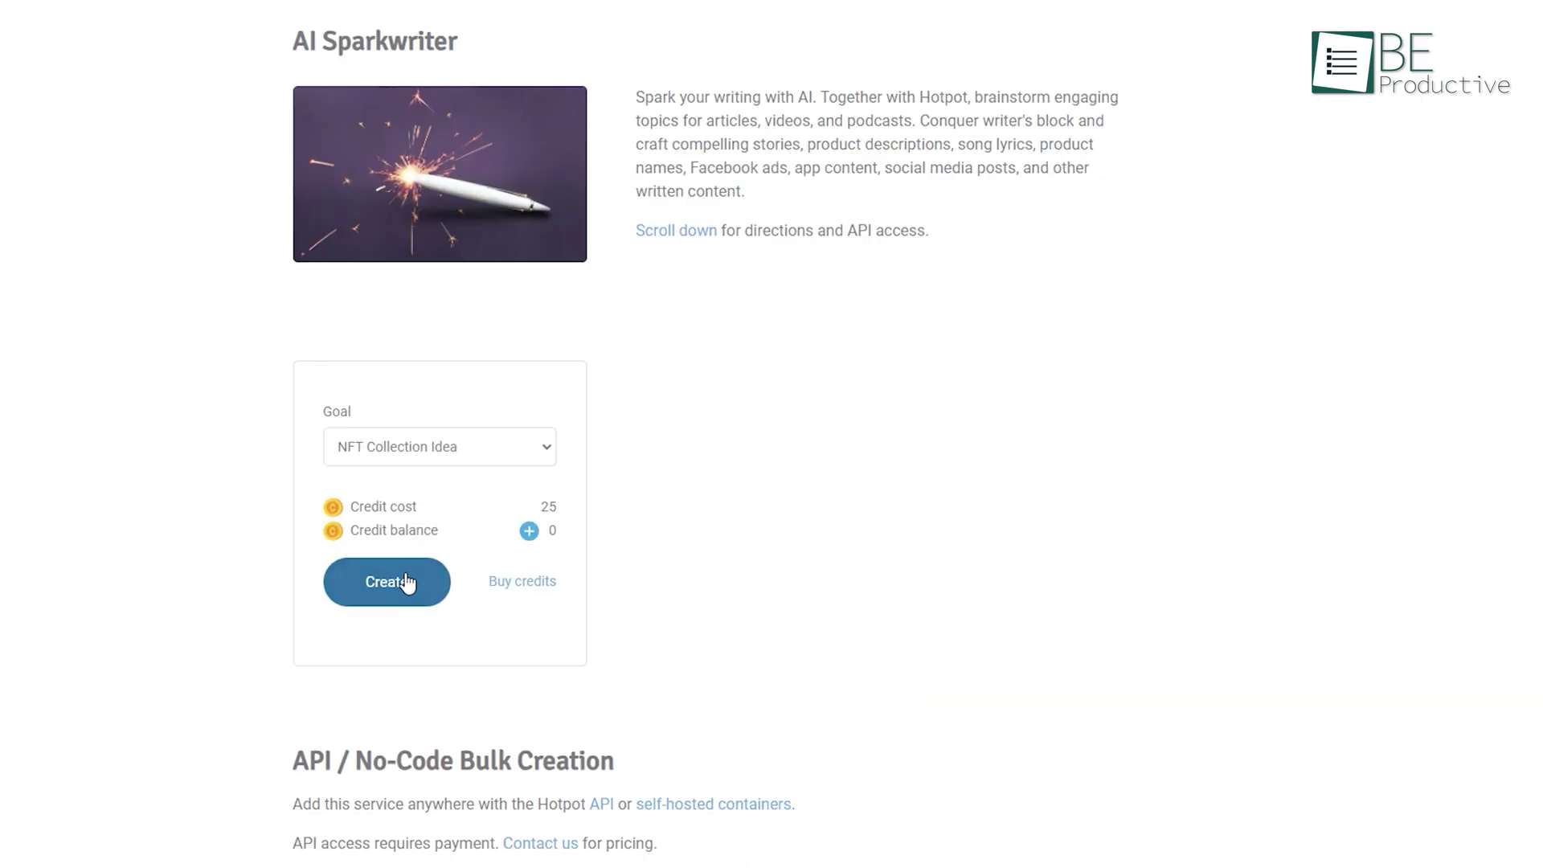
click(406, 579)
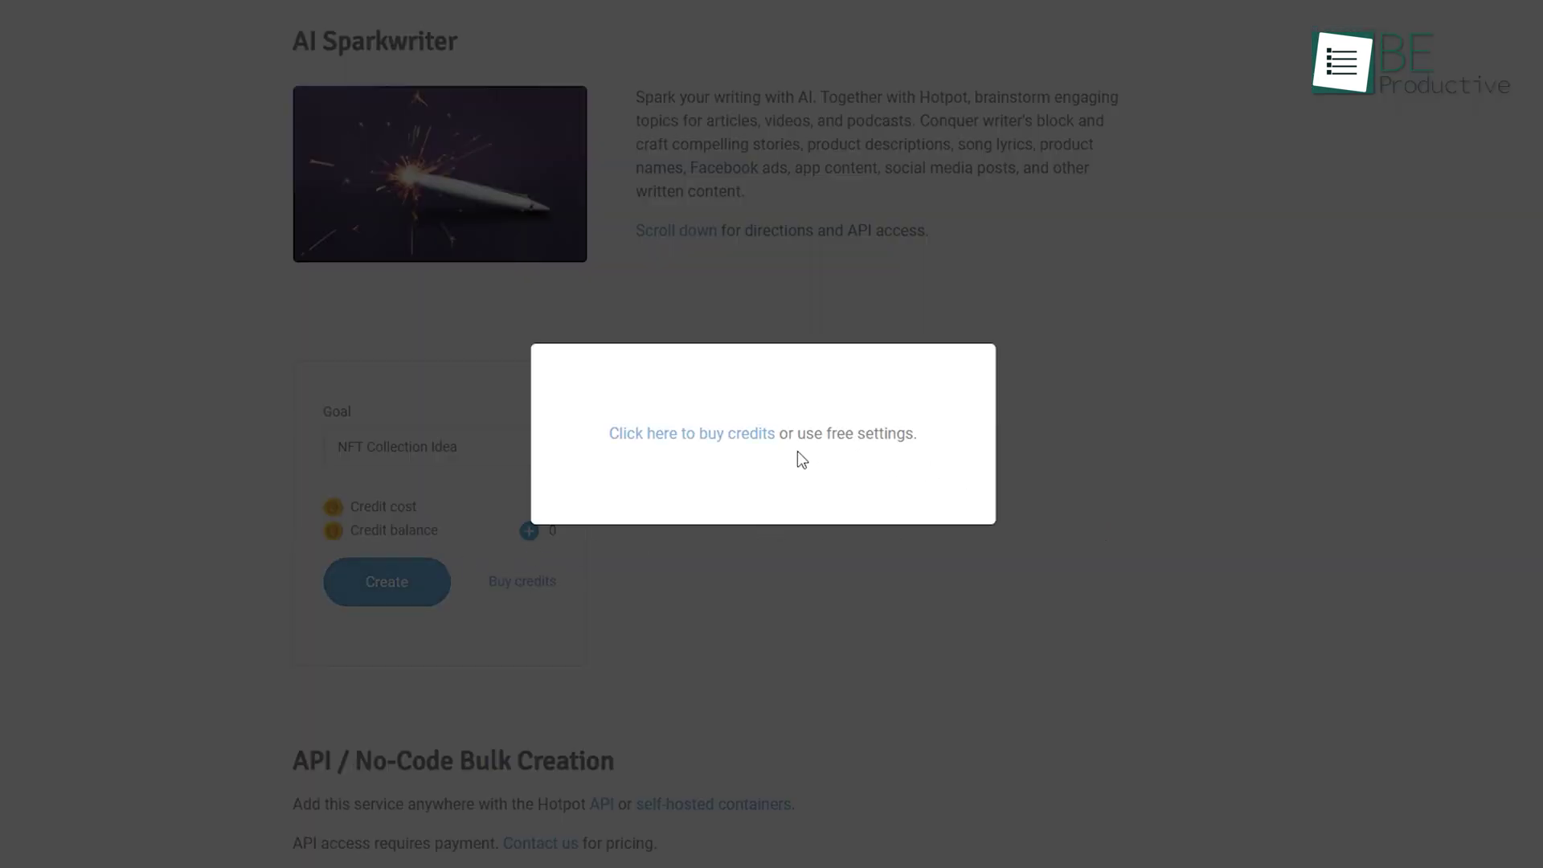
click(764, 439)
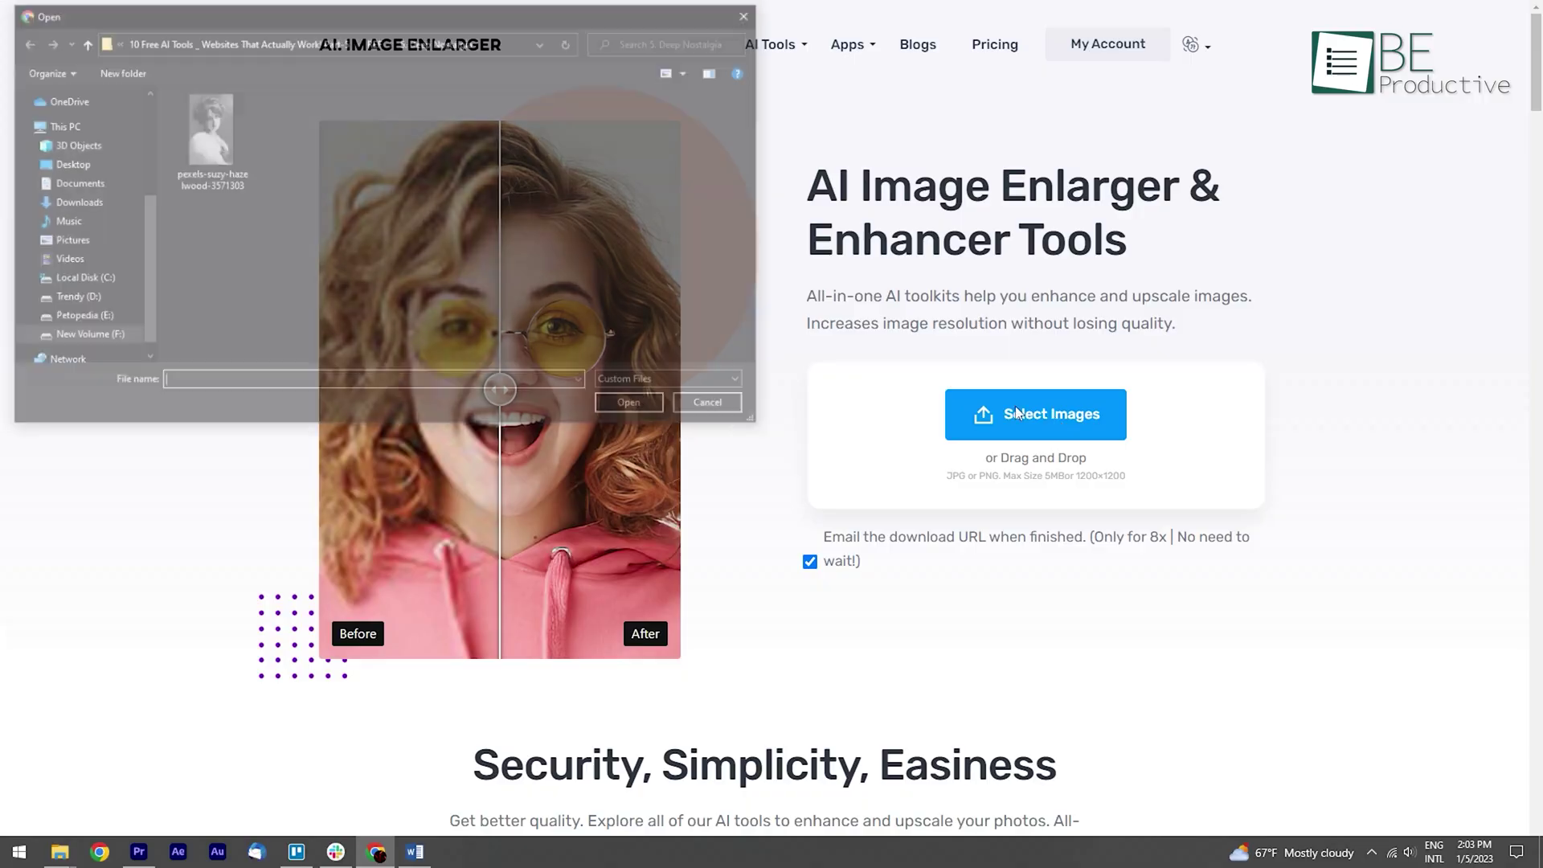
Upload the portrait photo for 2x enlarging and scroll through the monthly pricing plans
click(643, 408)
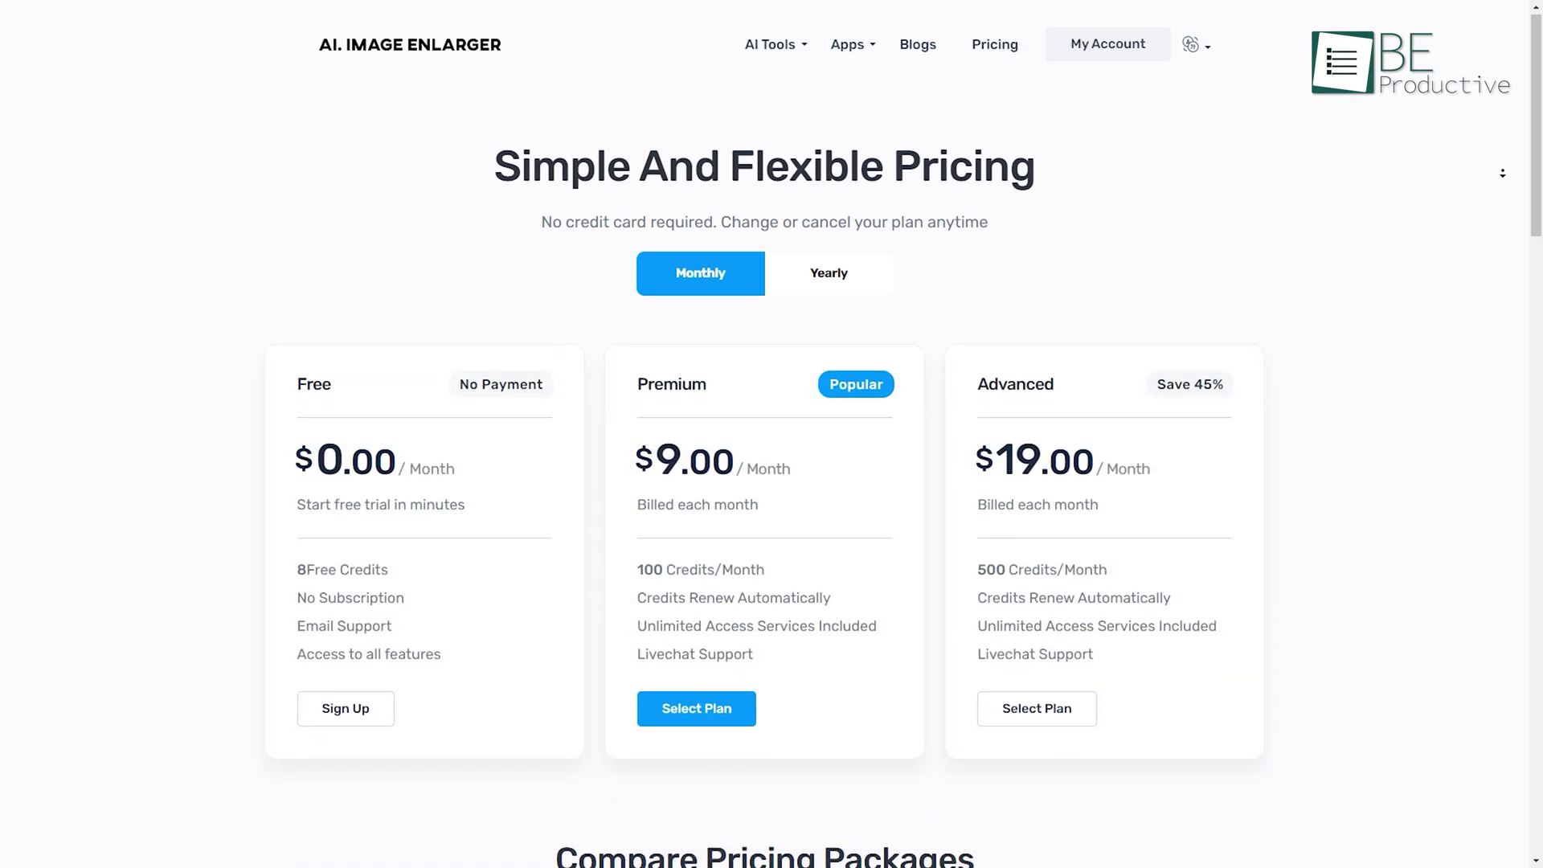
scroll(1494, 140, down, 6)
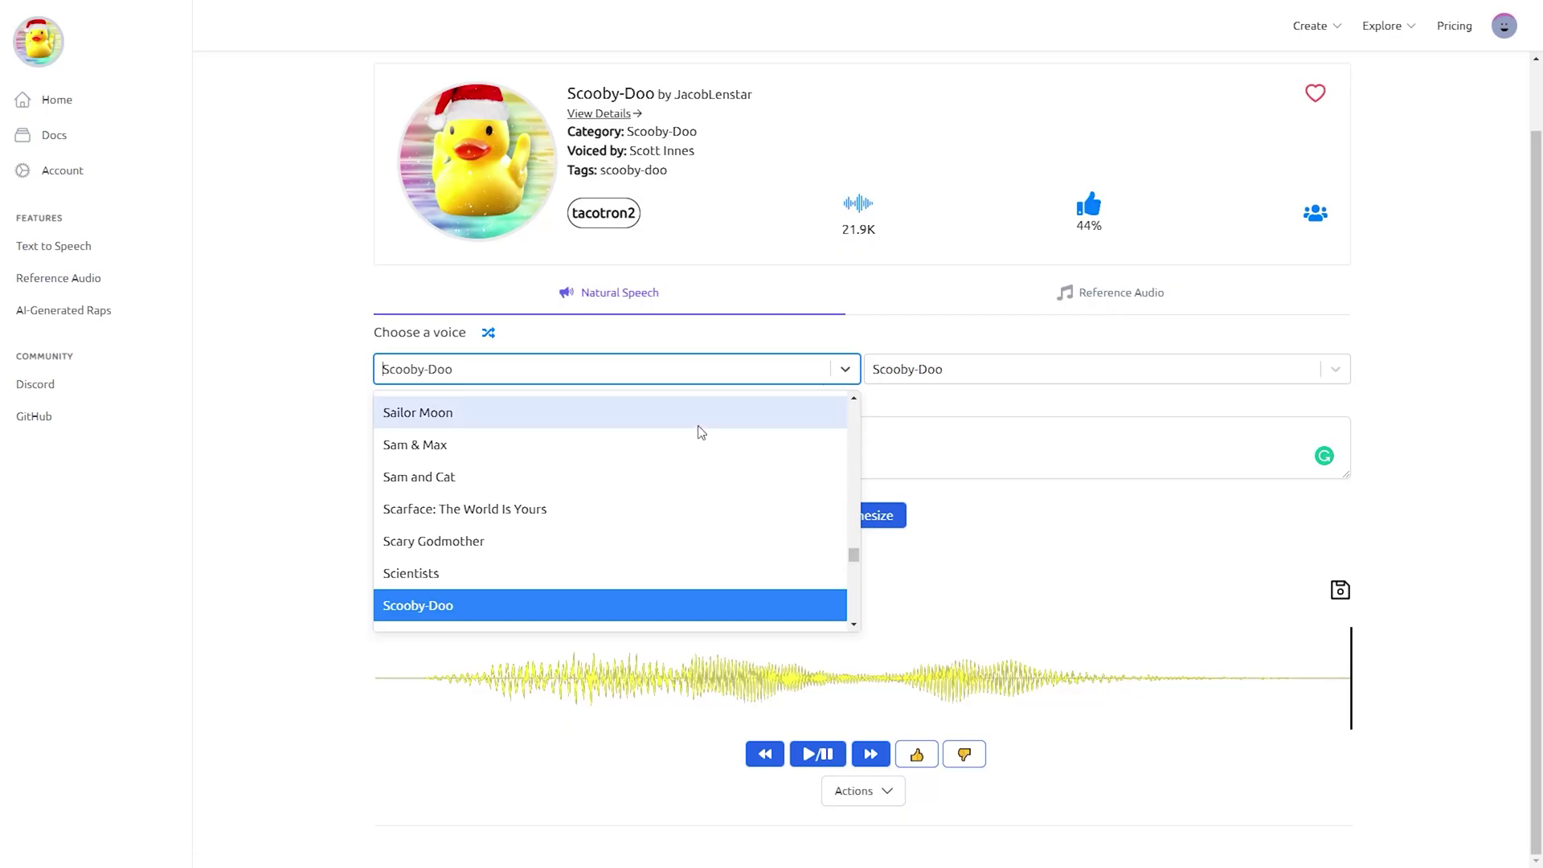
scroll(675, 465, up, 3)
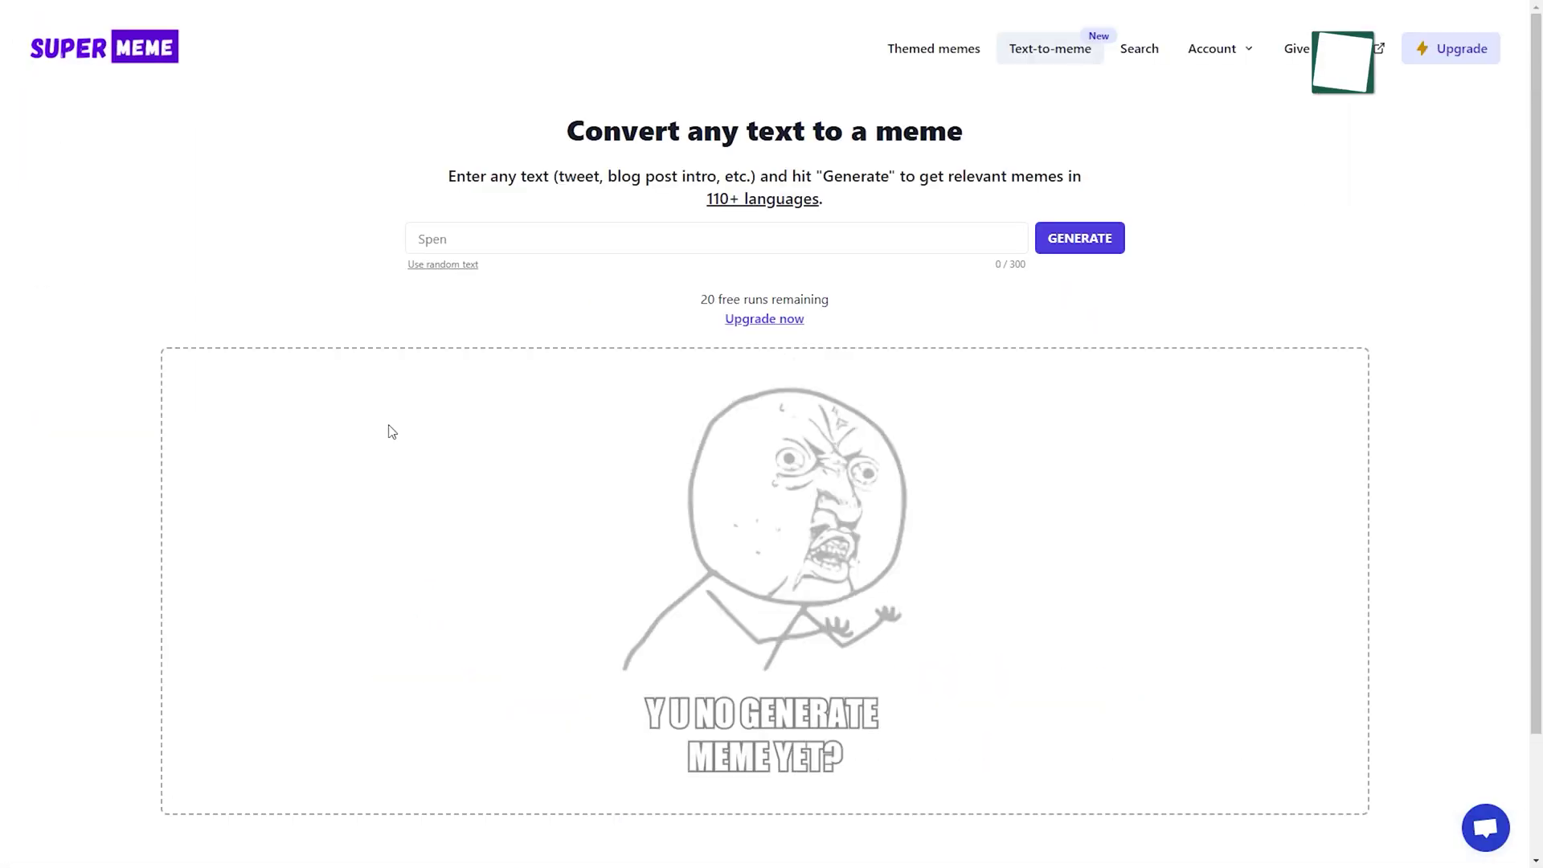